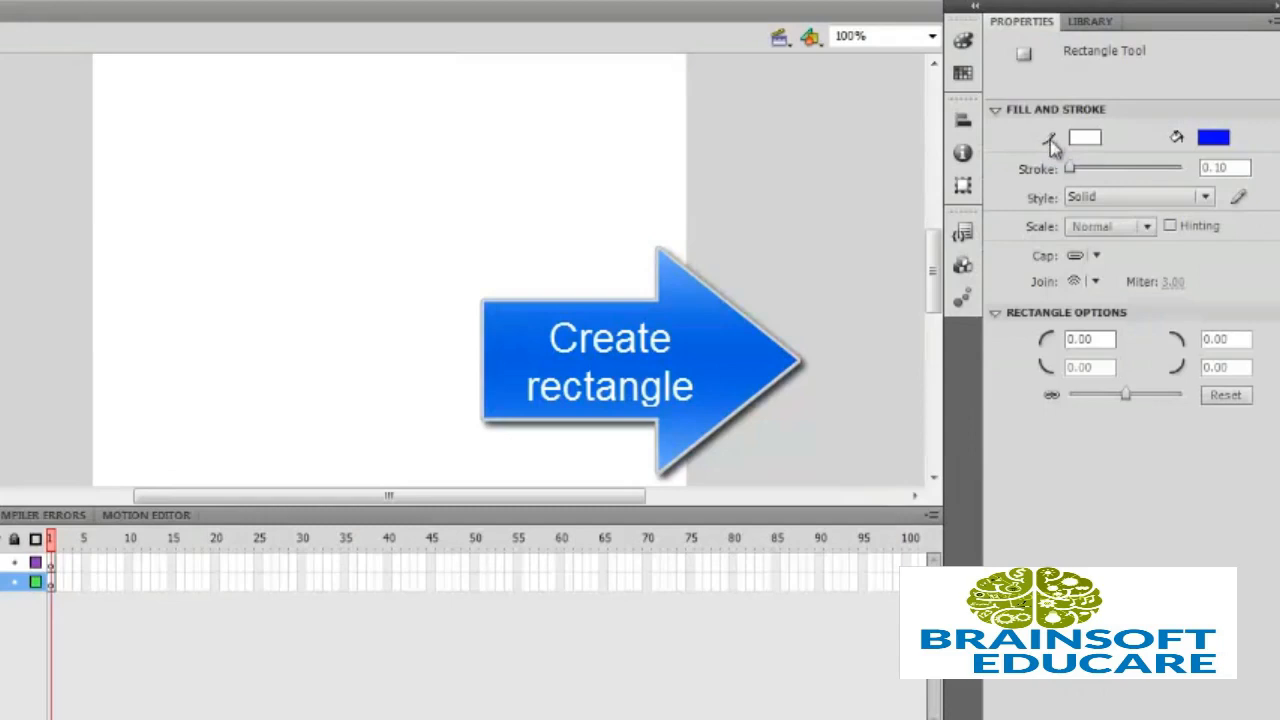
Draw a blue square about 83 px wide in the upper-left area of the stage on the lower layer.
click(1215, 140)
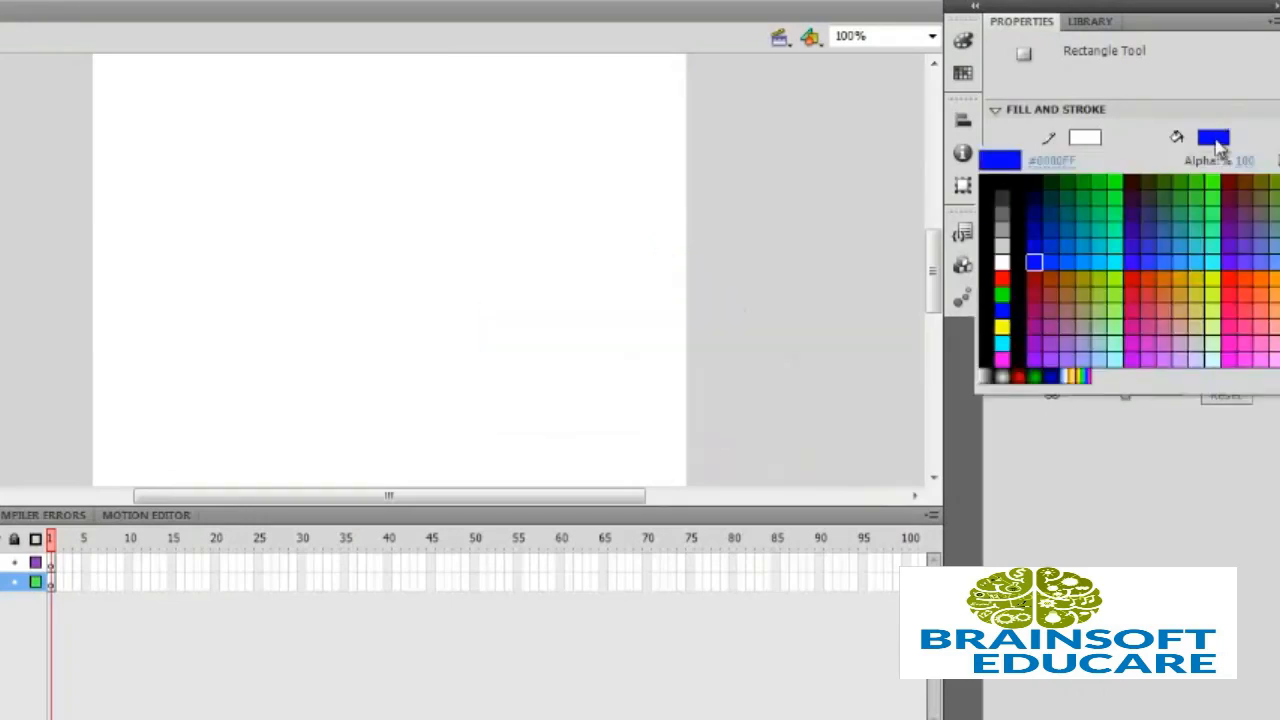
click(1217, 141)
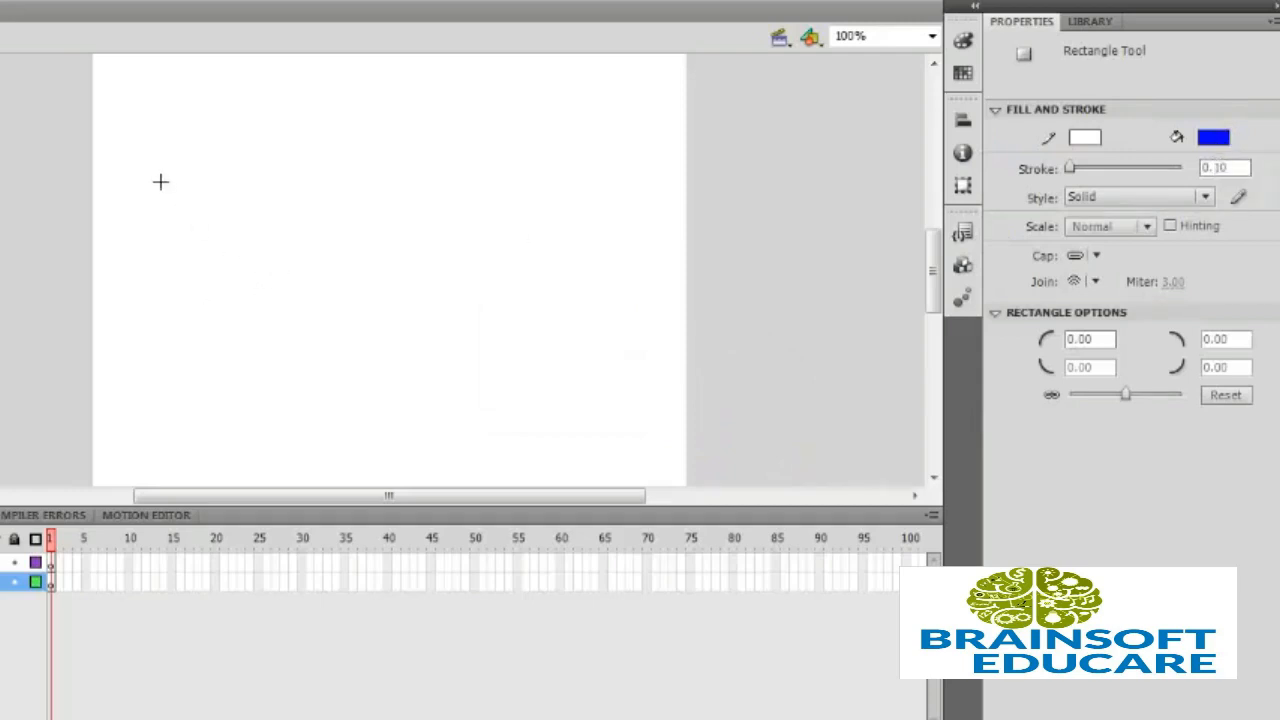
drag(144, 168, 235, 234)
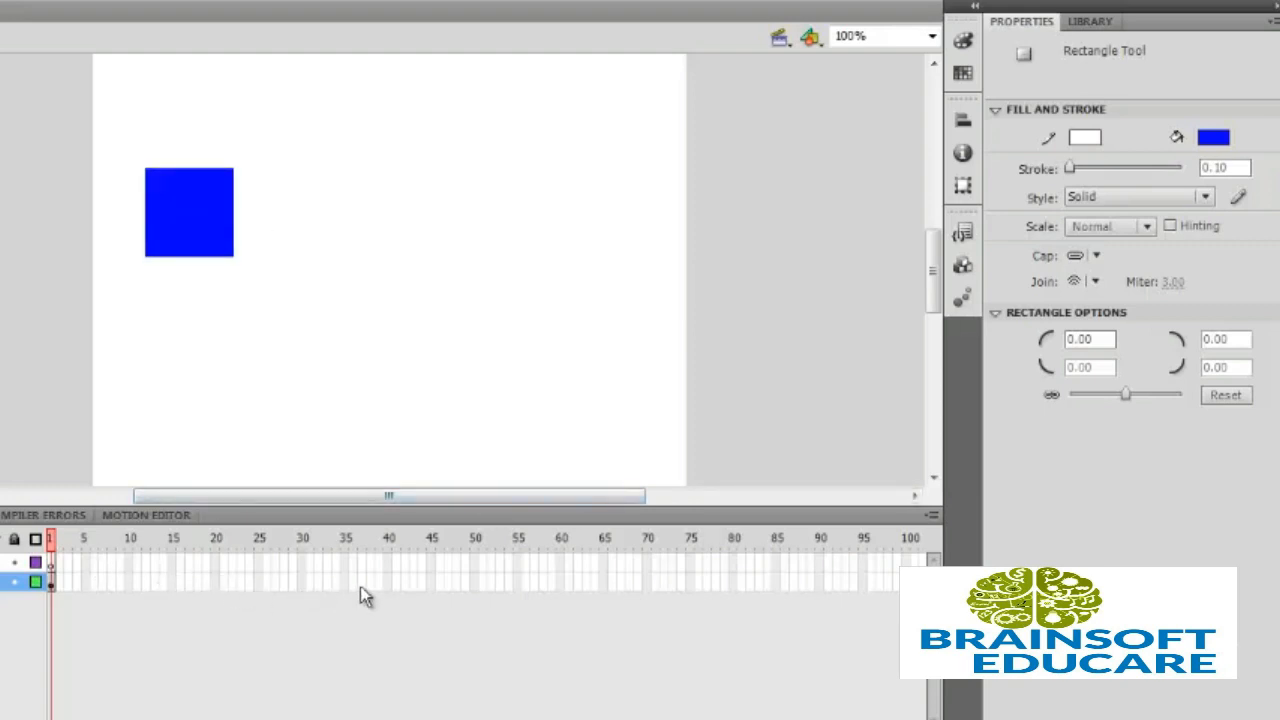
Insert a keyframe at frame 40 of the square's layer and create a classic tween between frames 1 and 40.
click(389, 586)
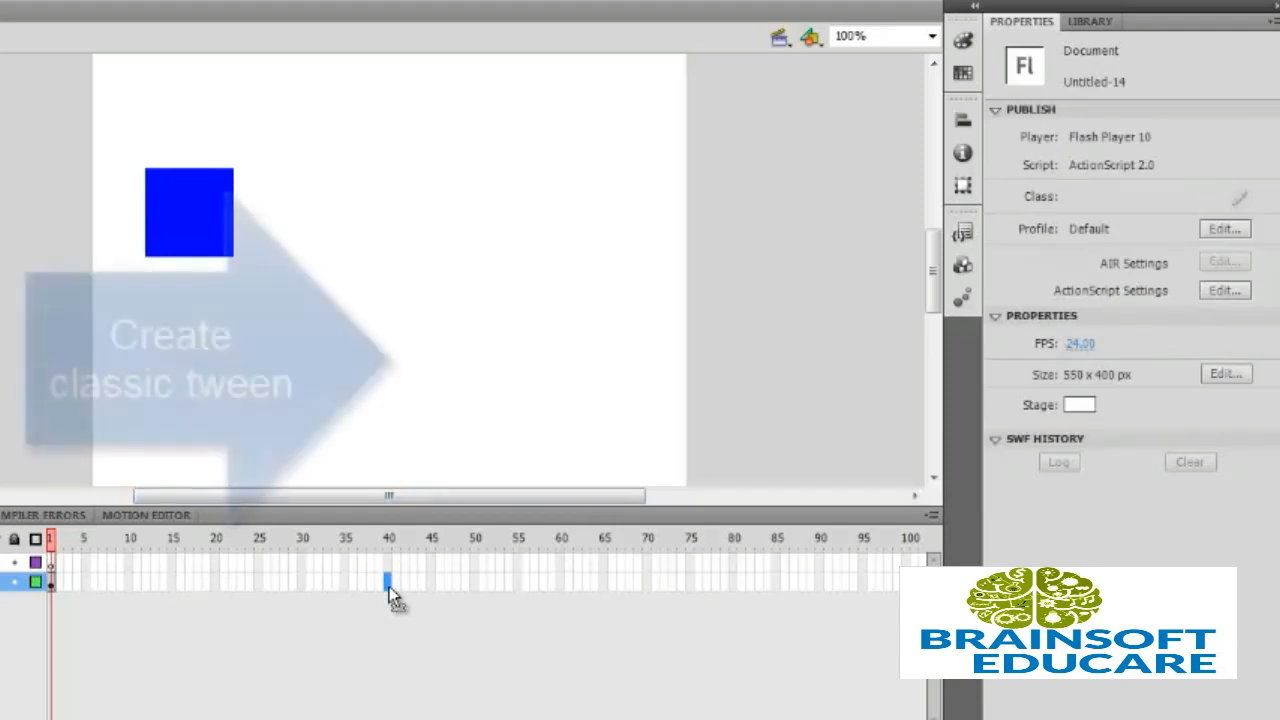
right_click(389, 586)
click(486, 158)
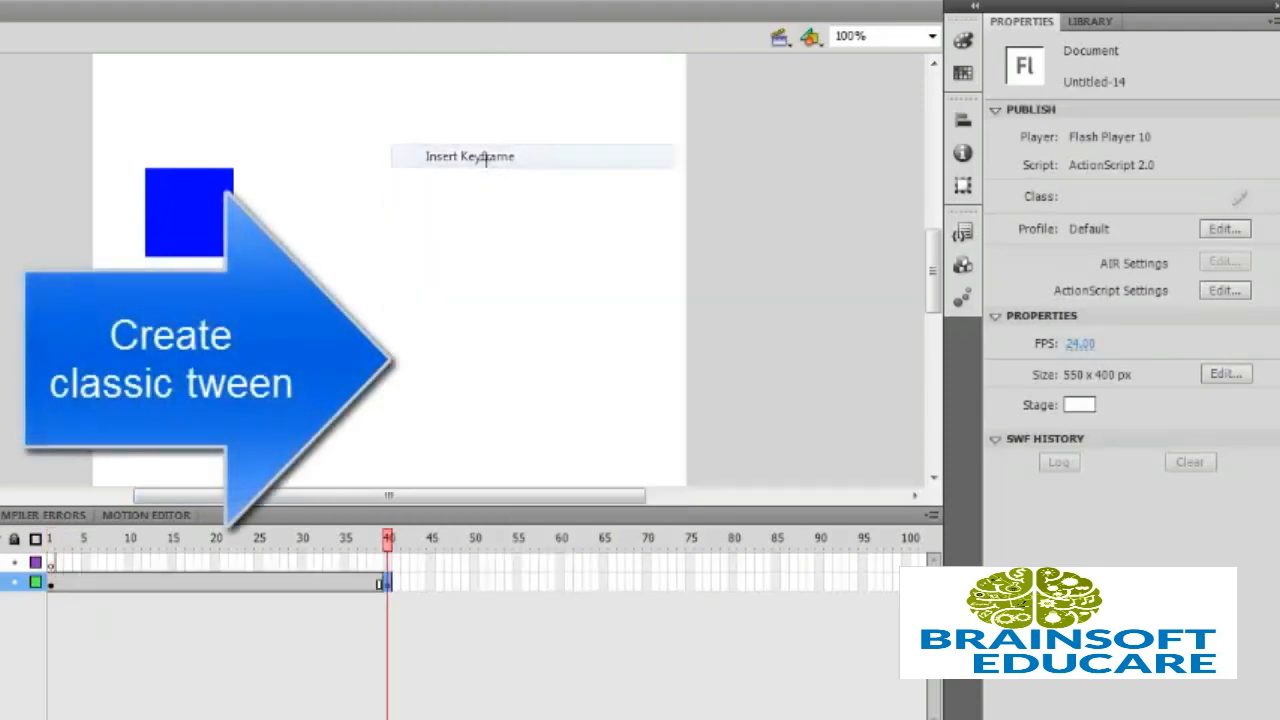
click(226, 586)
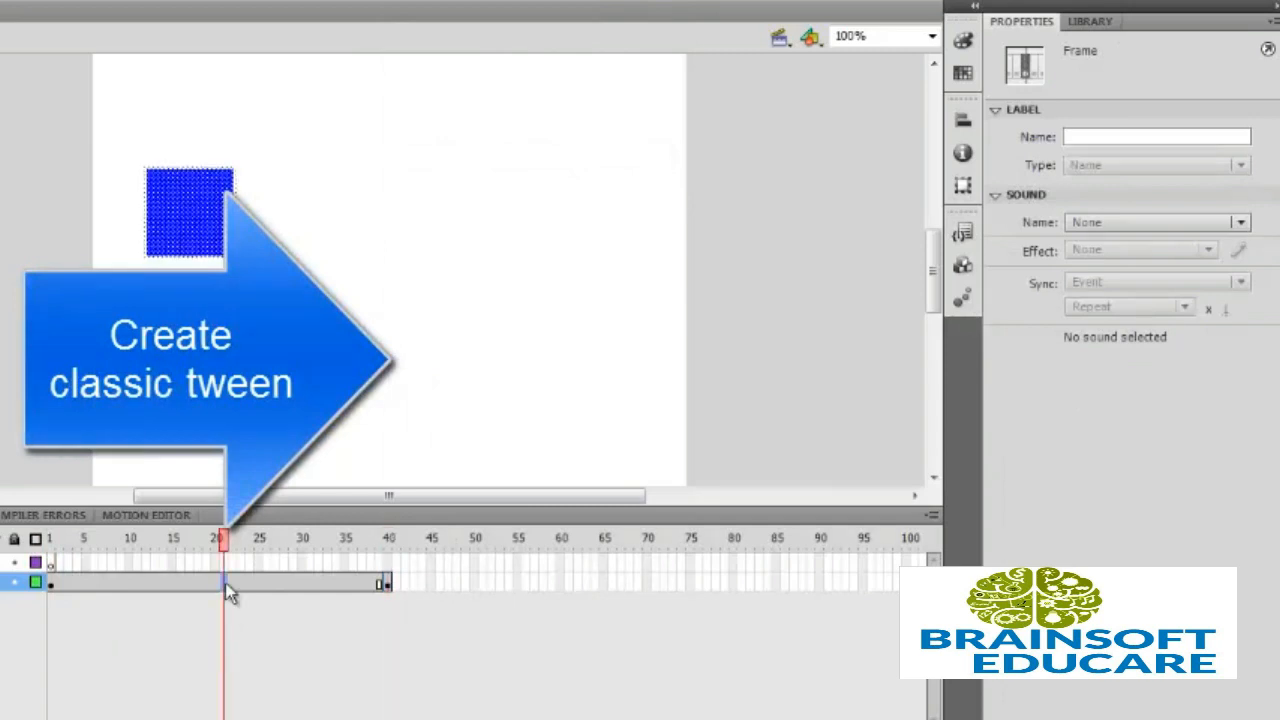
right_click(226, 586)
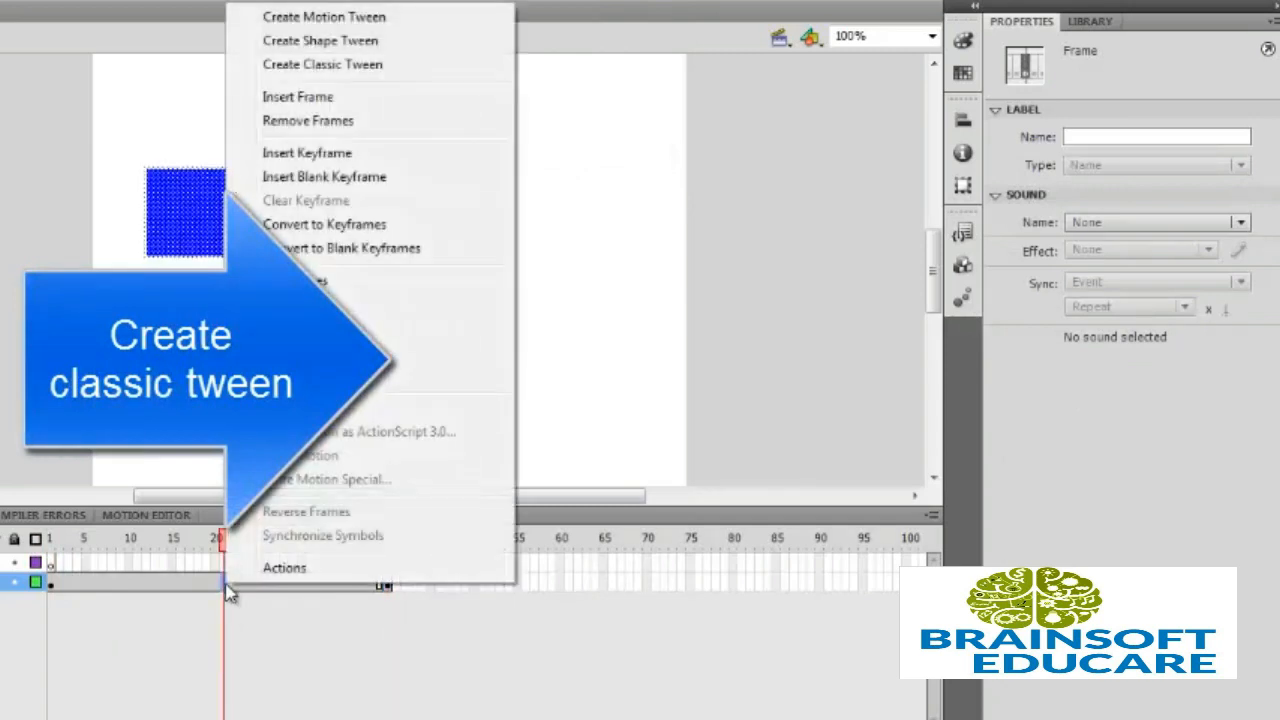
click(320, 65)
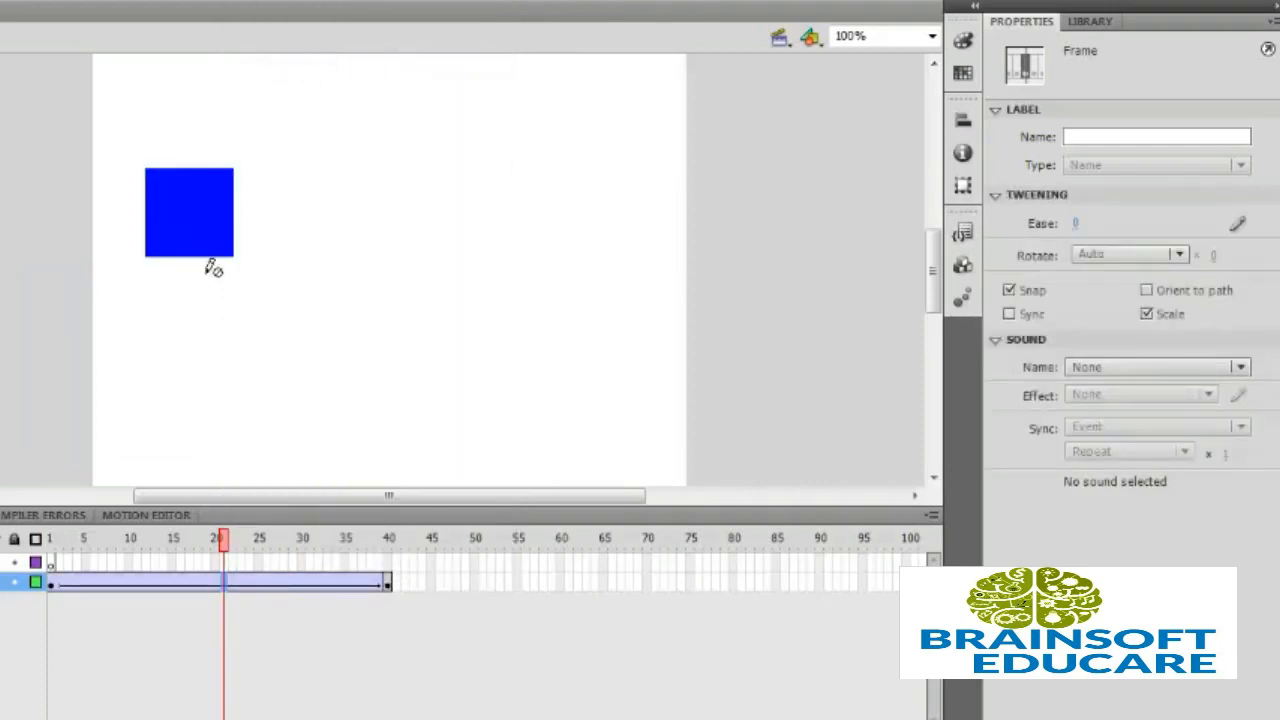
Move the square down and right at frame 9, and to about X 423, Y 300 near the stage's lower-right corner at frame 17.
click(120, 582)
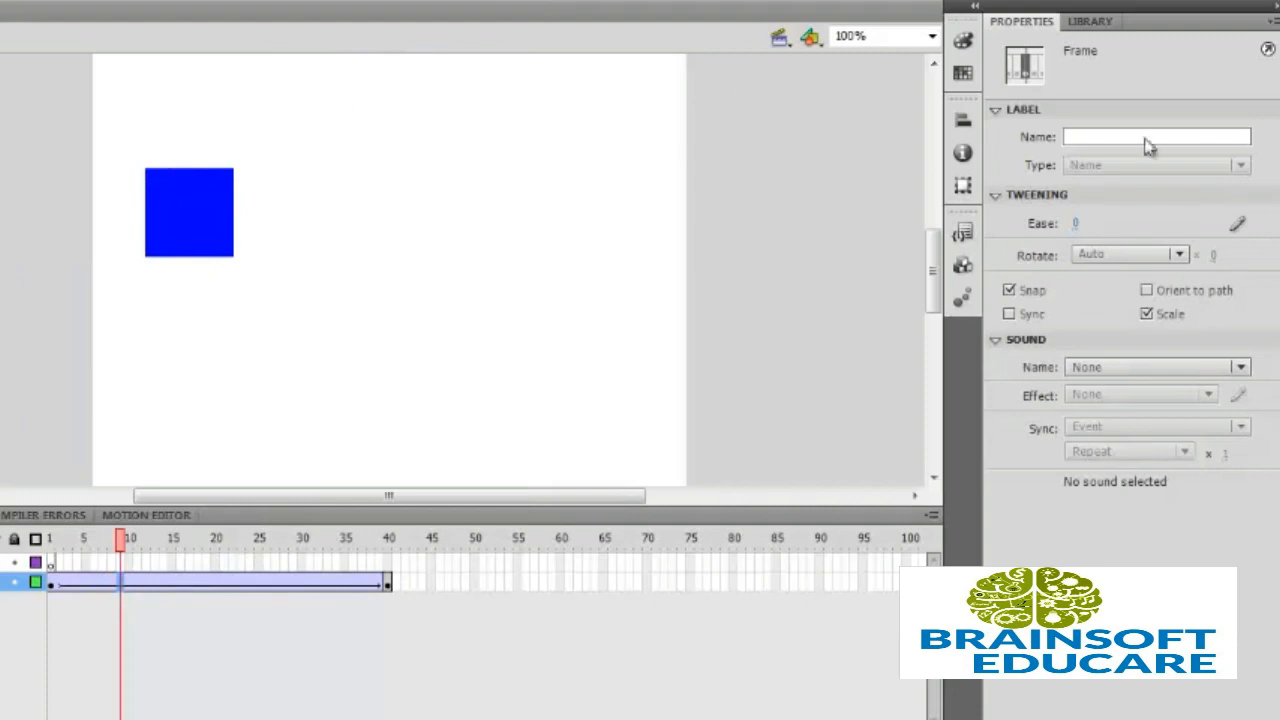
click(256, 287)
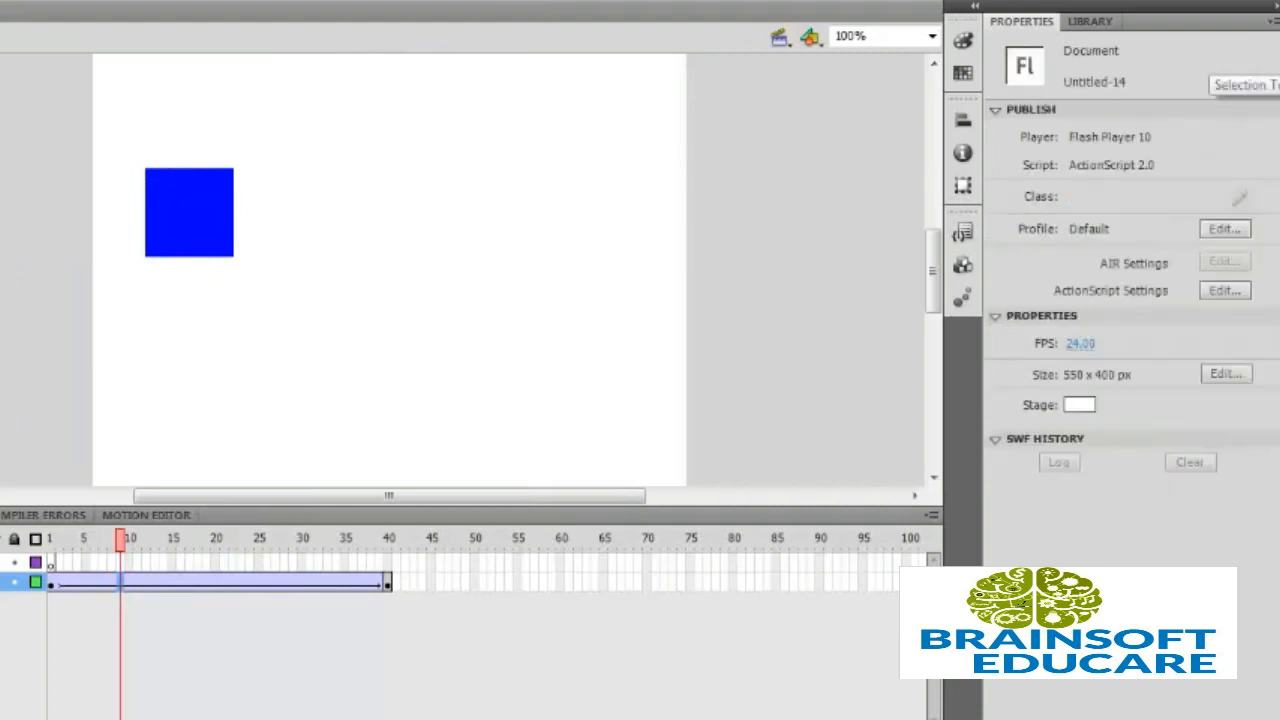
drag(206, 206, 322, 390)
click(191, 585)
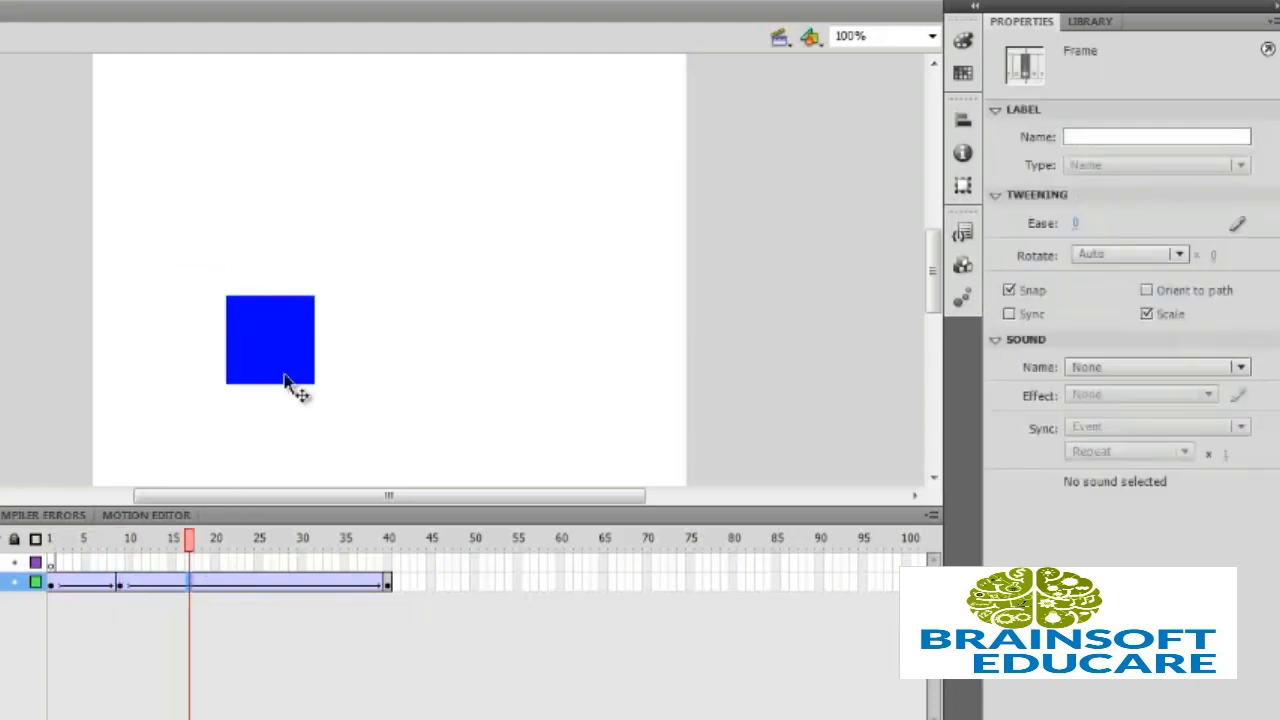
drag(277, 337, 555, 376)
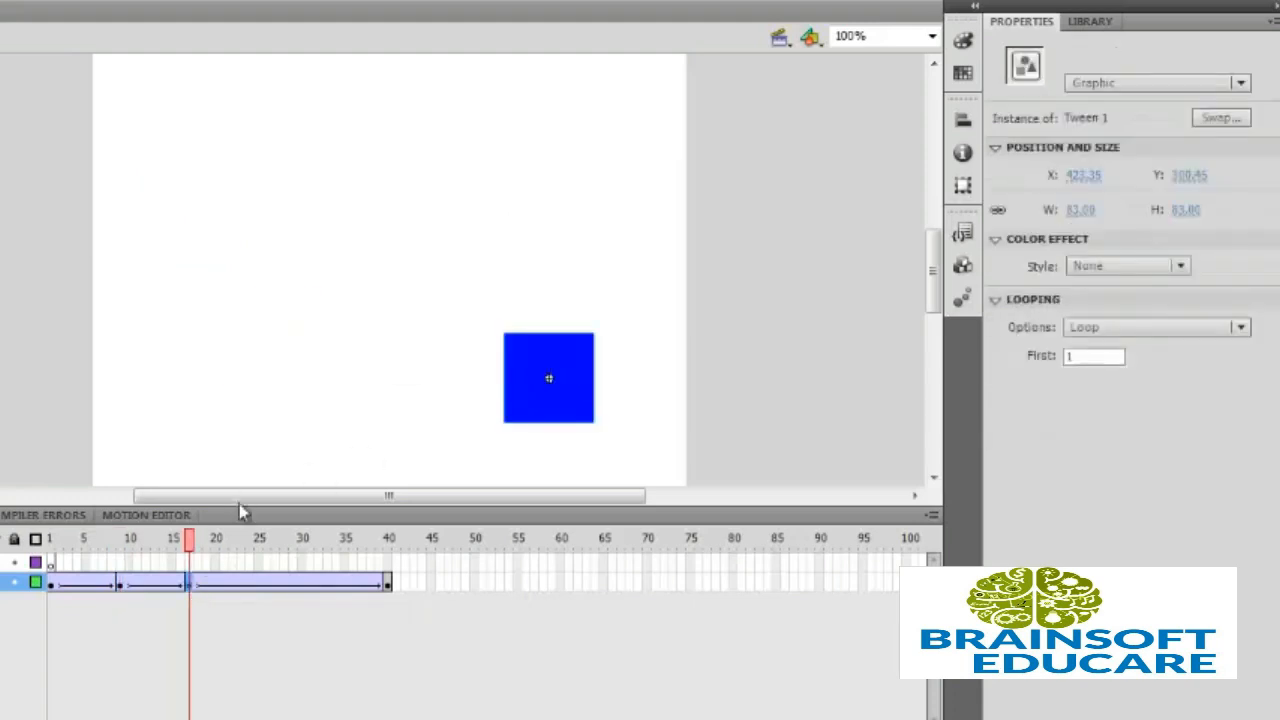
Move the square to about X 361, Y 80 at frame 27 and to about X 190, Y 59 at frame 36.
click(281, 590)
click(282, 590)
drag(394, 343, 486, 174)
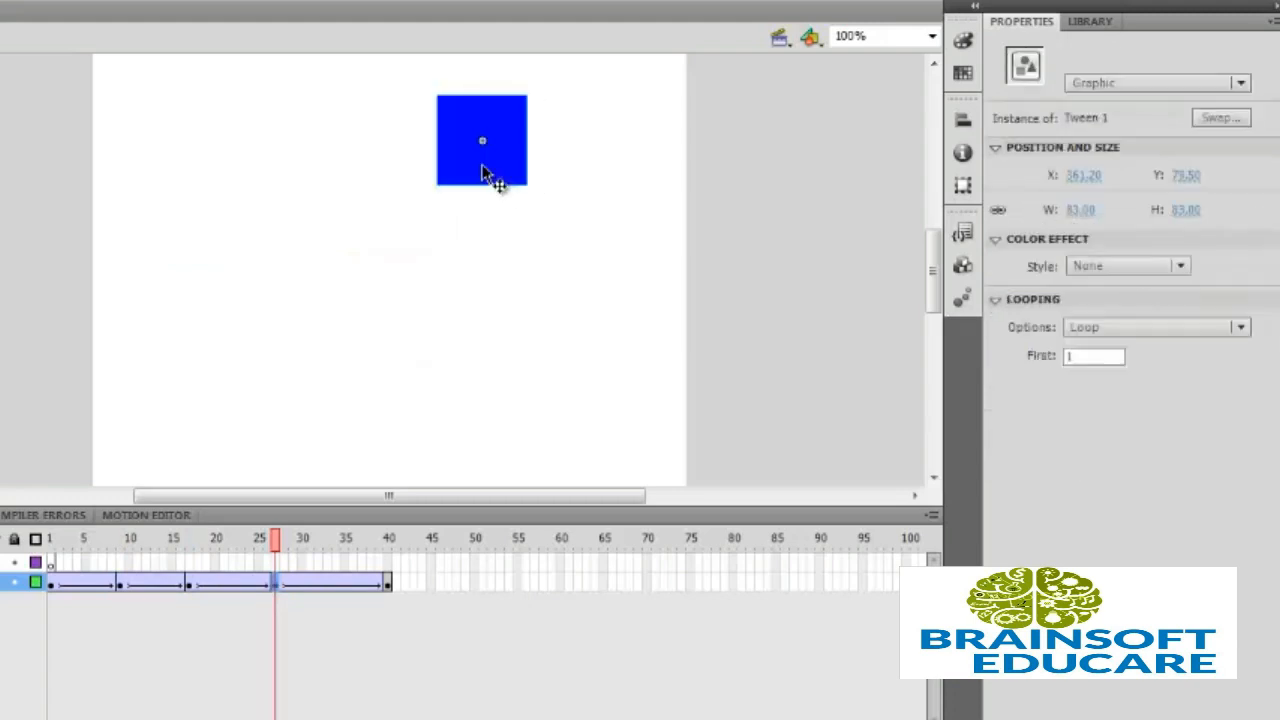
click(355, 586)
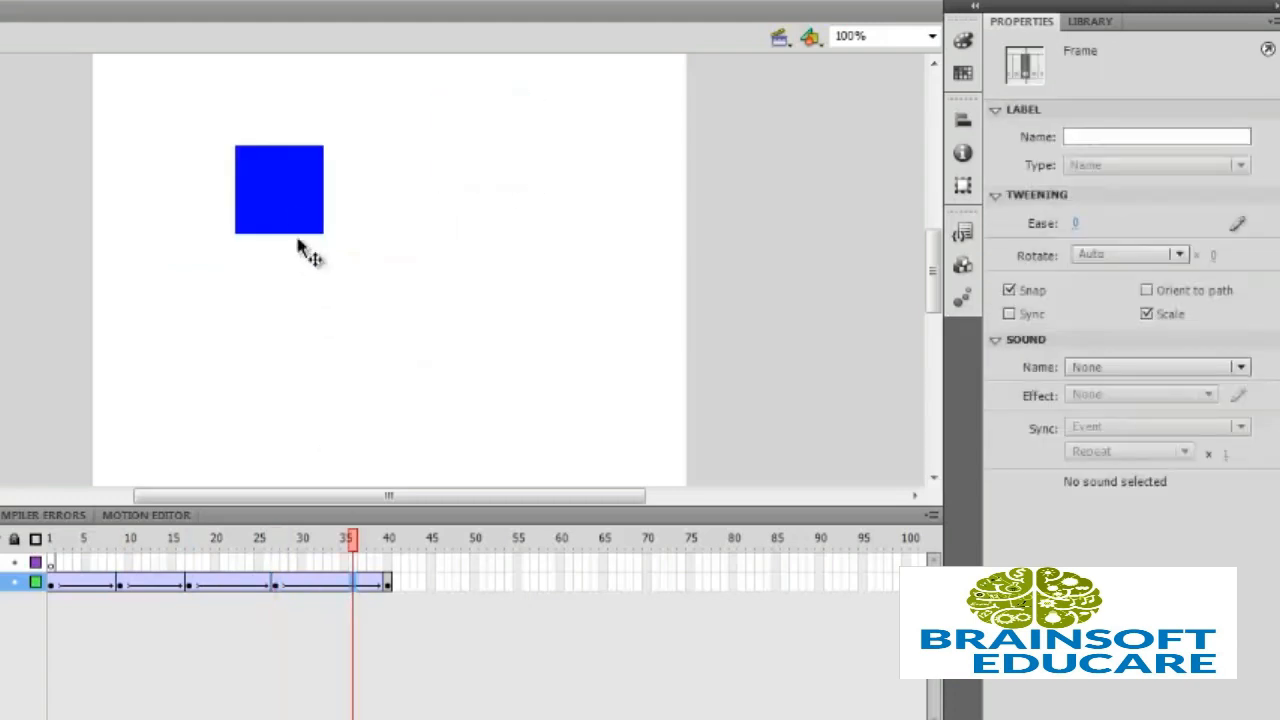
drag(300, 222, 308, 141)
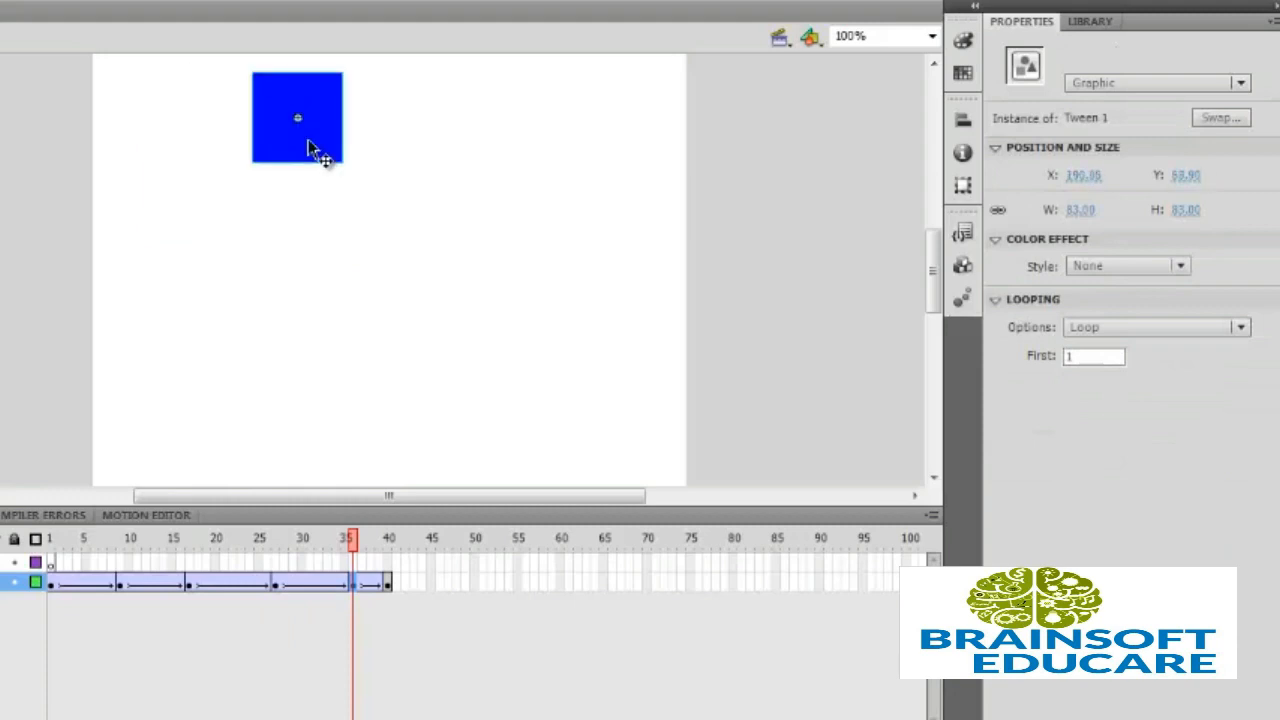
click(390, 586)
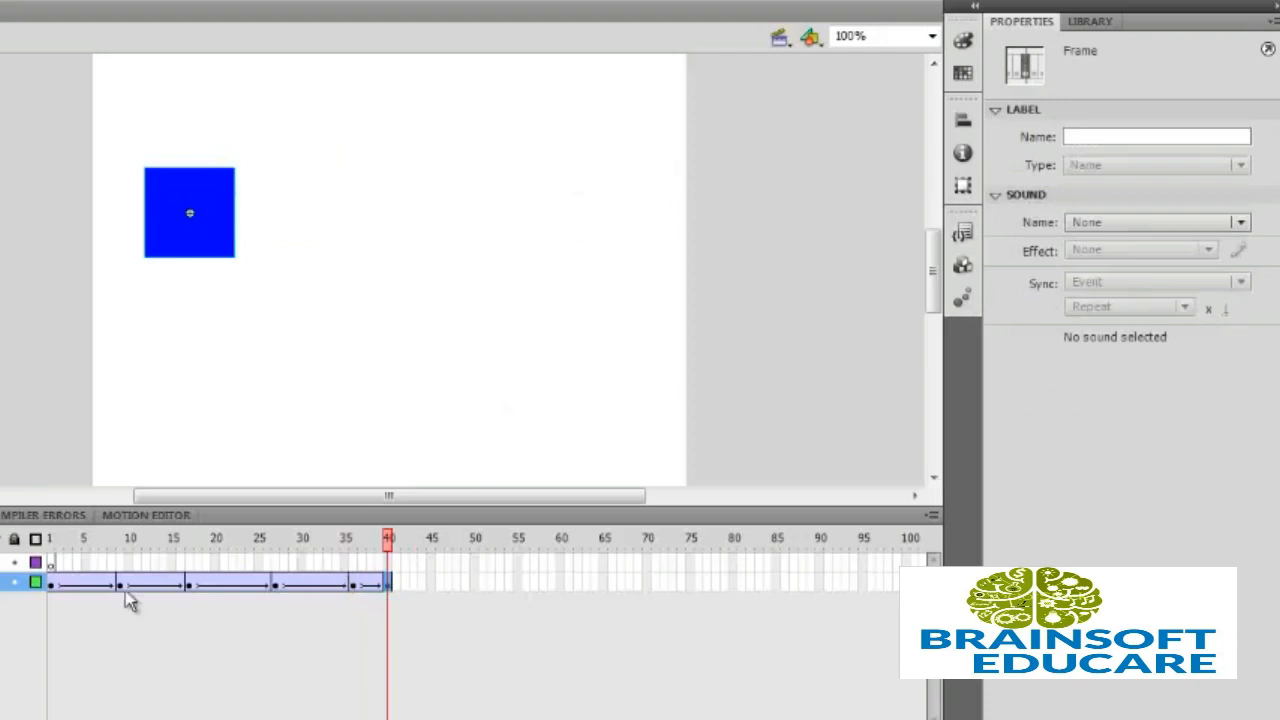
Draw a black rectangle about 124 by 23 px at the stage's upper-right edge in frame 1 of the upper layer.
click(59, 564)
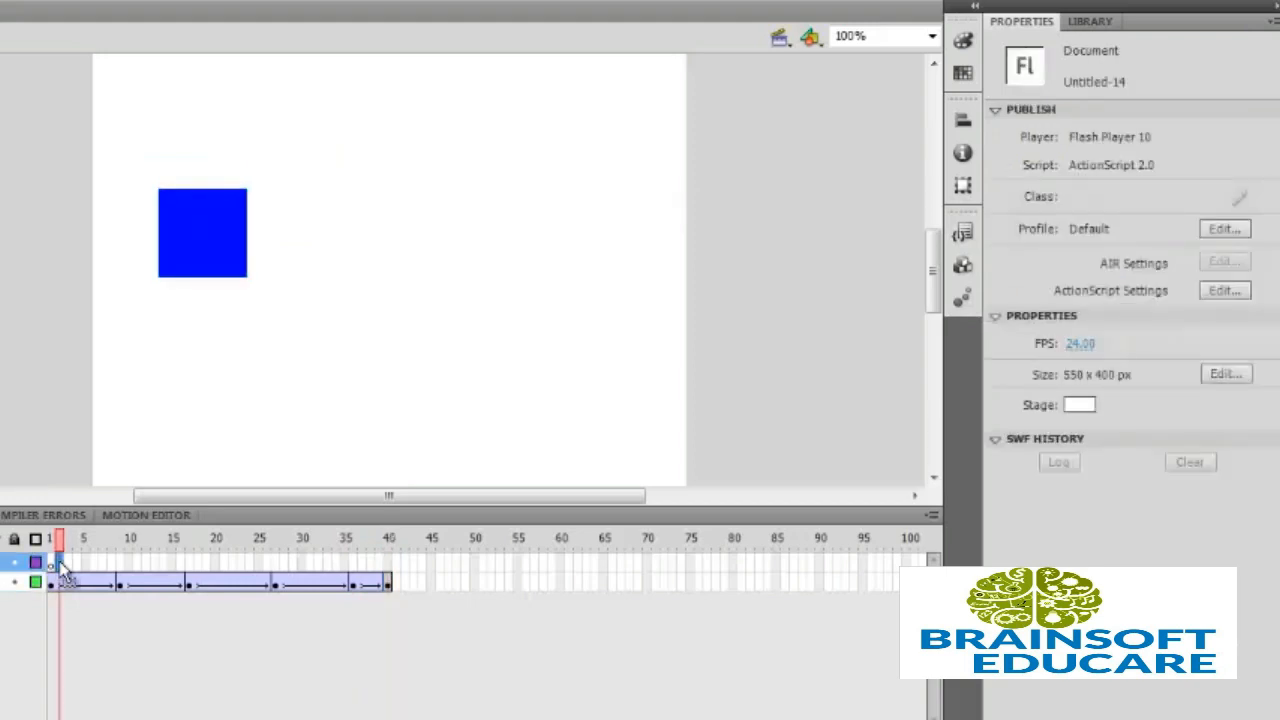
click(52, 564)
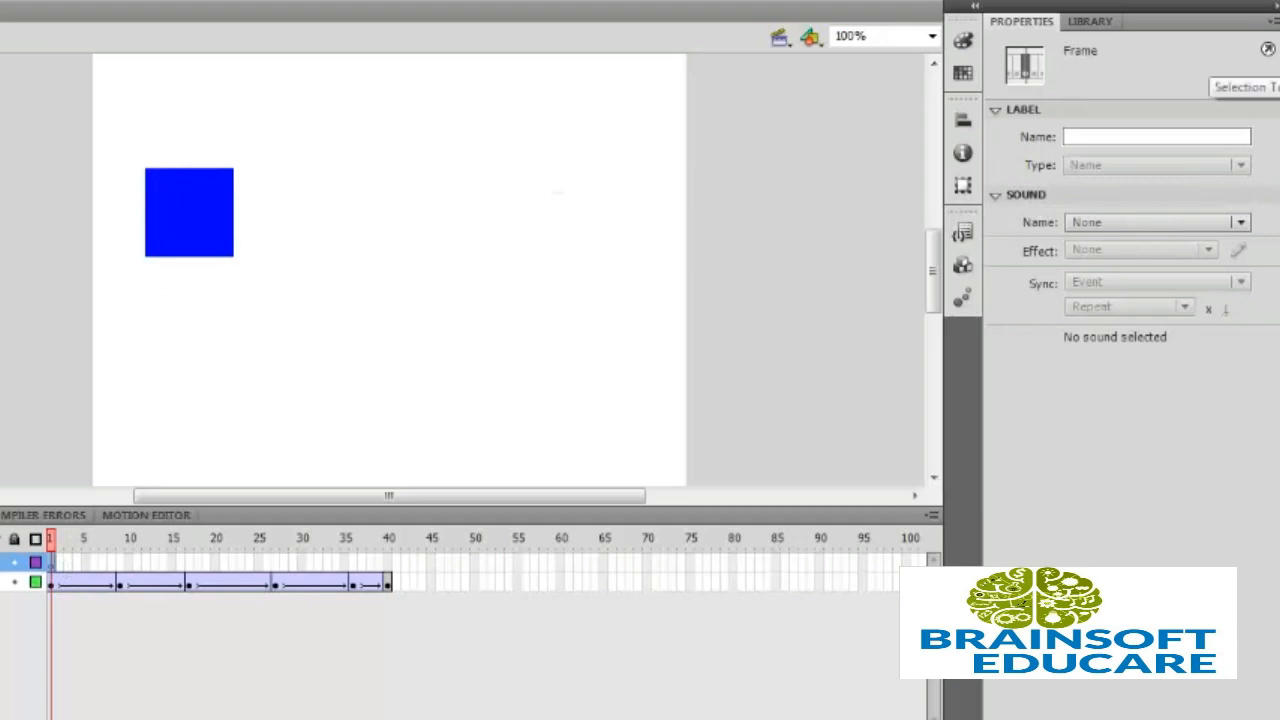
click(1272, 262)
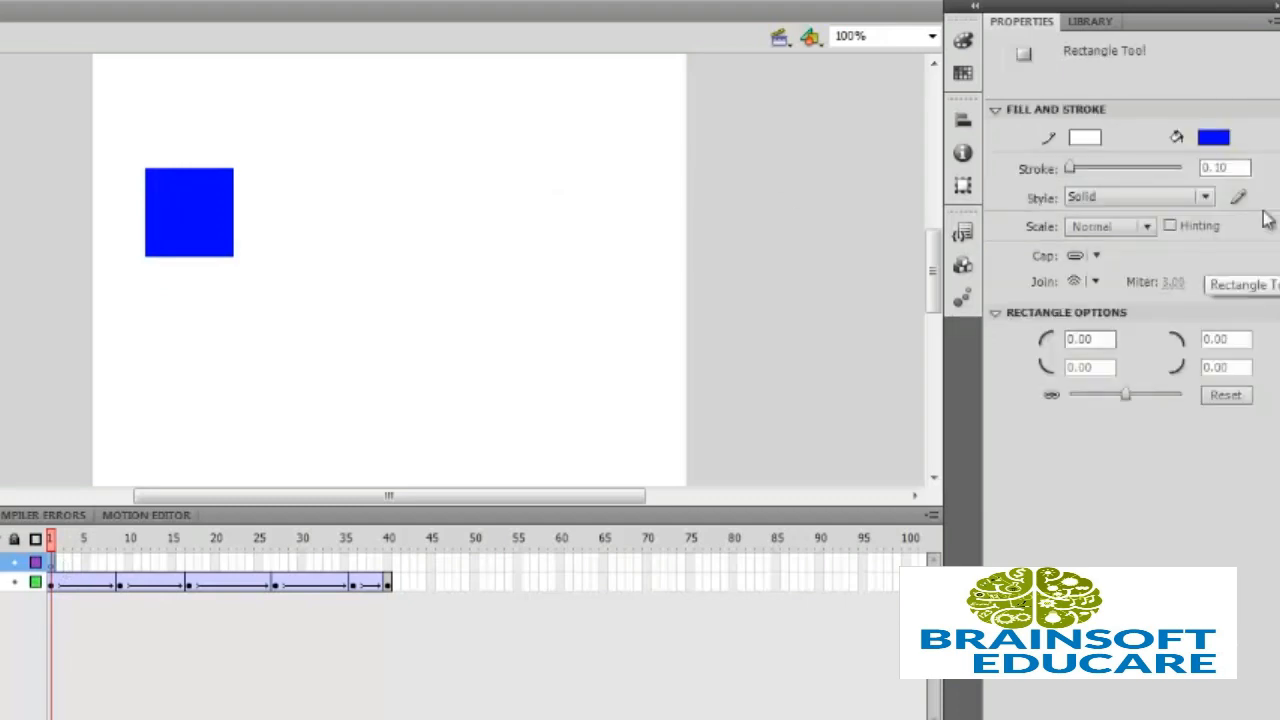
click(1213, 137)
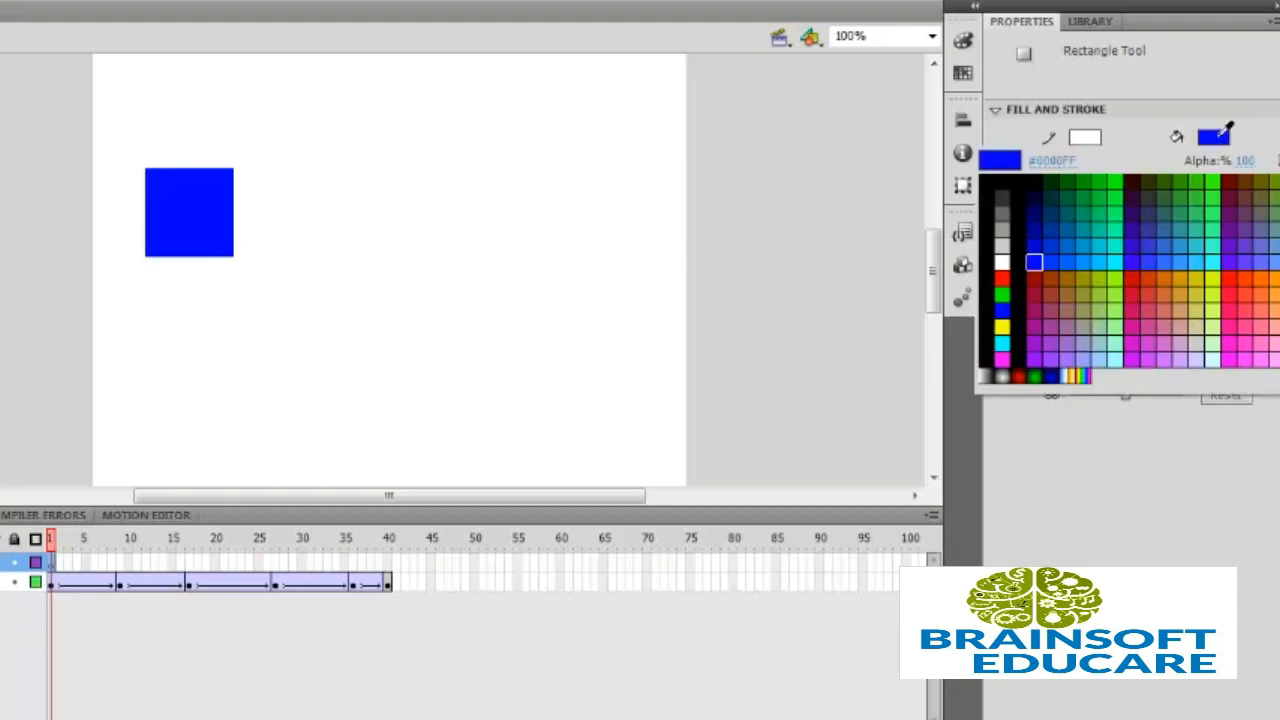
click(1020, 198)
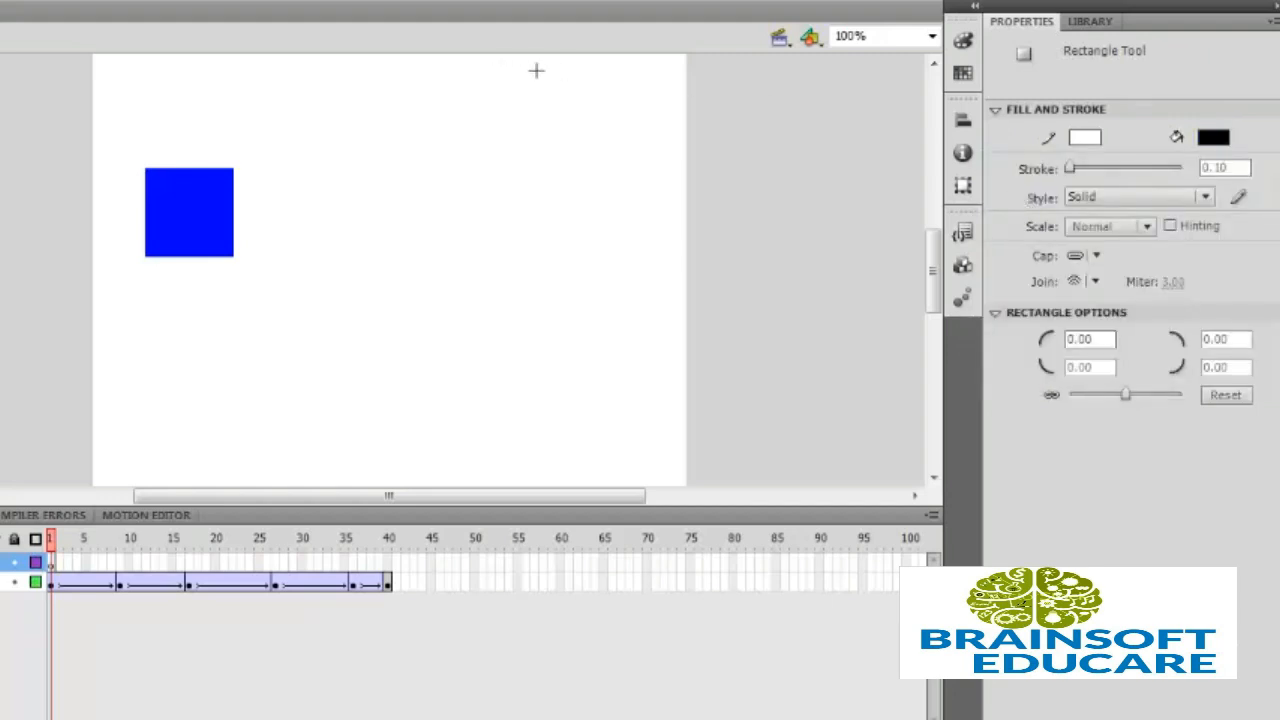
drag(525, 54, 659, 82)
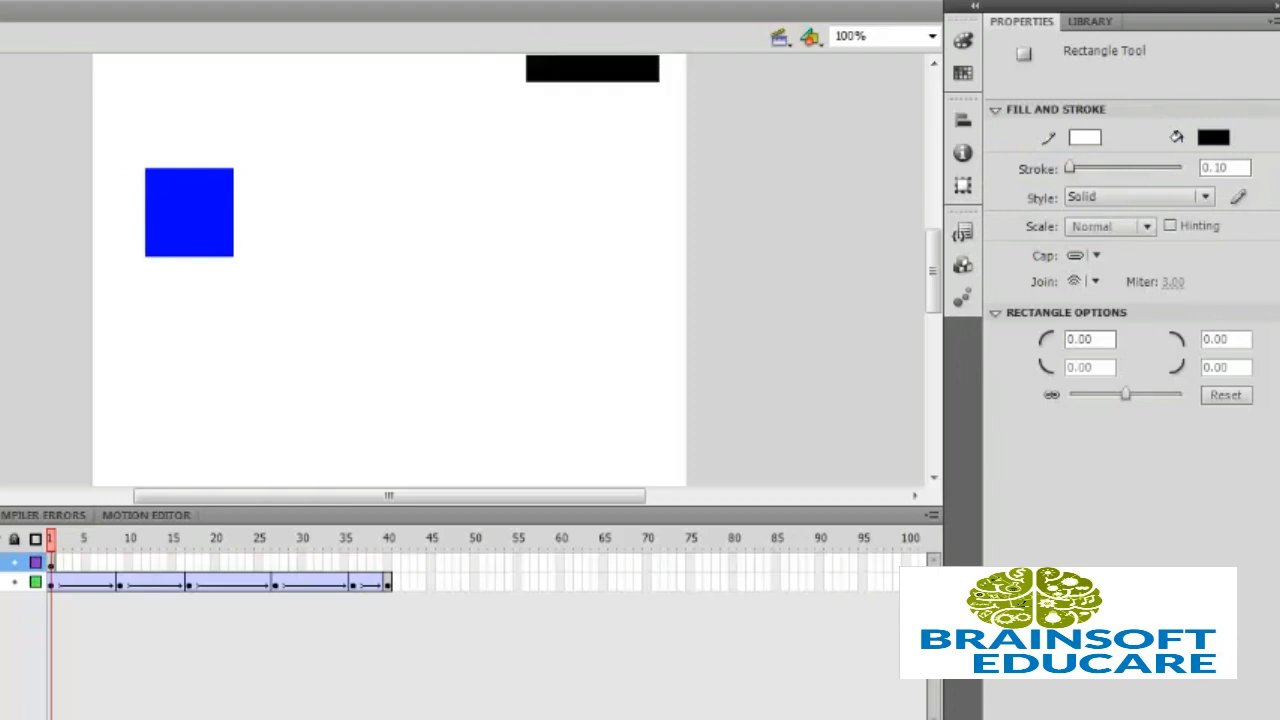
Start a static text block over the black rectangle with white as the text color and a size of 15 pt.
key(t)
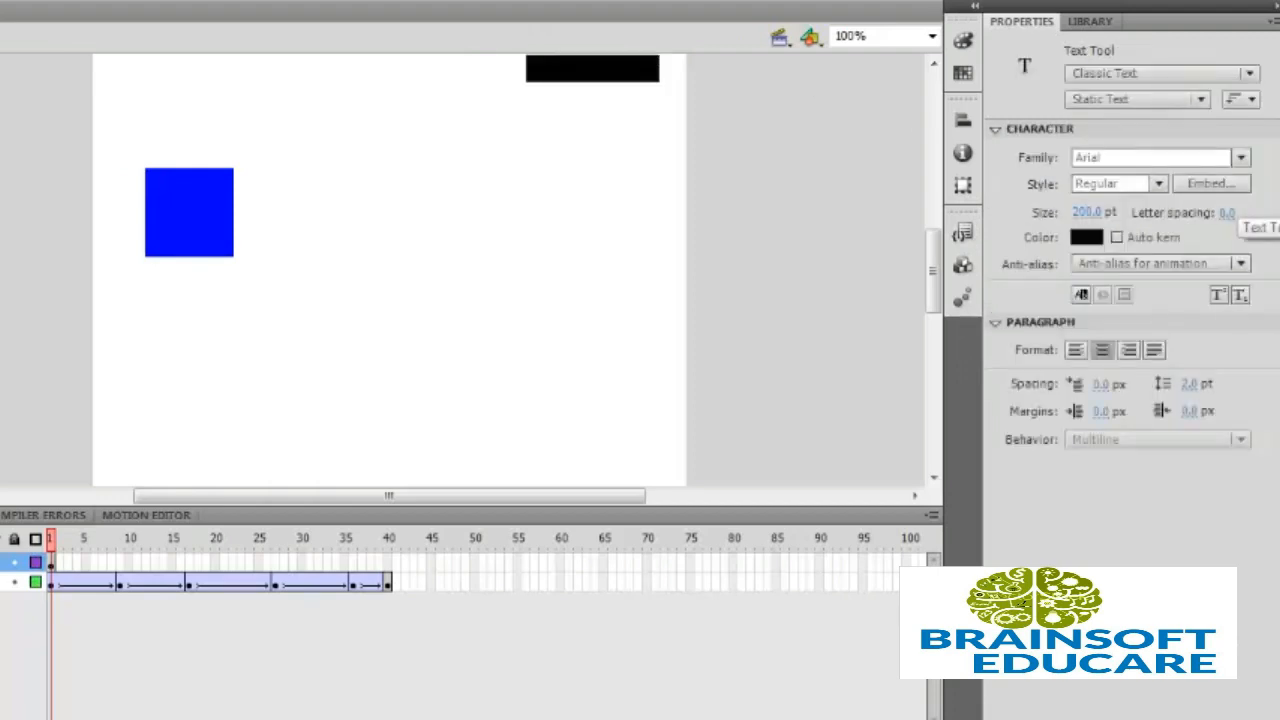
click(1086, 236)
click(1002, 361)
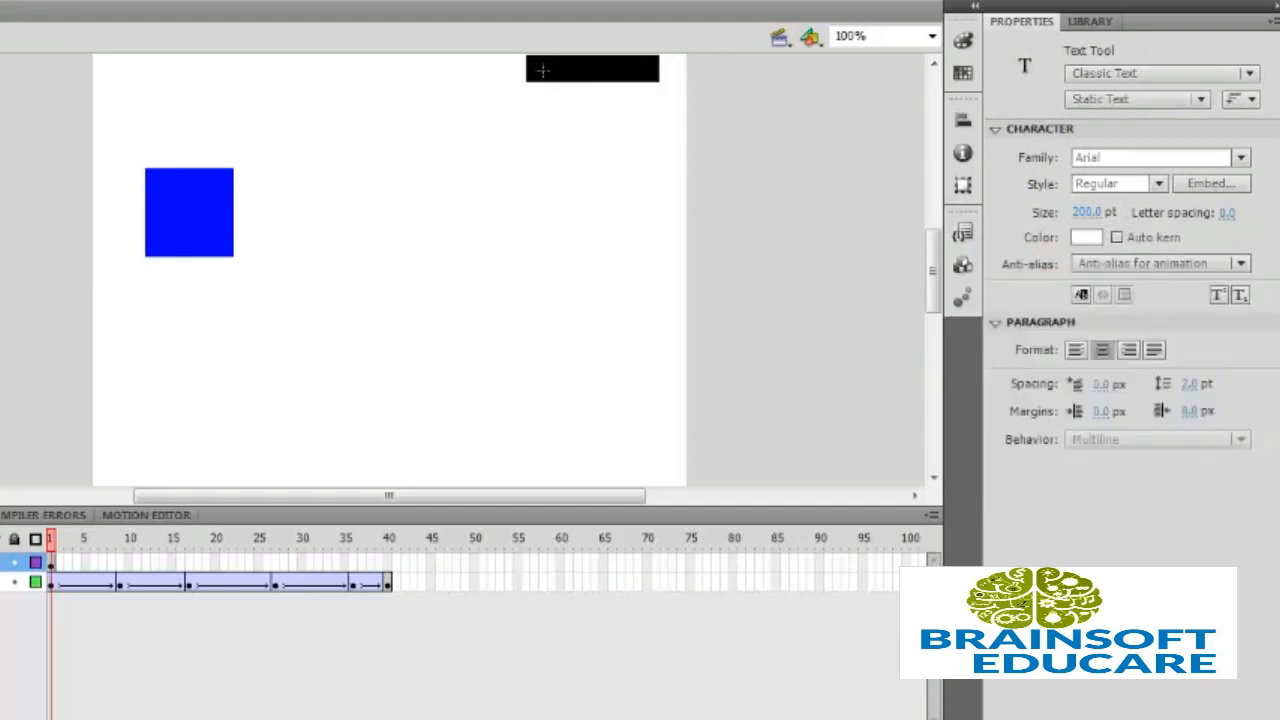
drag(542, 72, 624, 77)
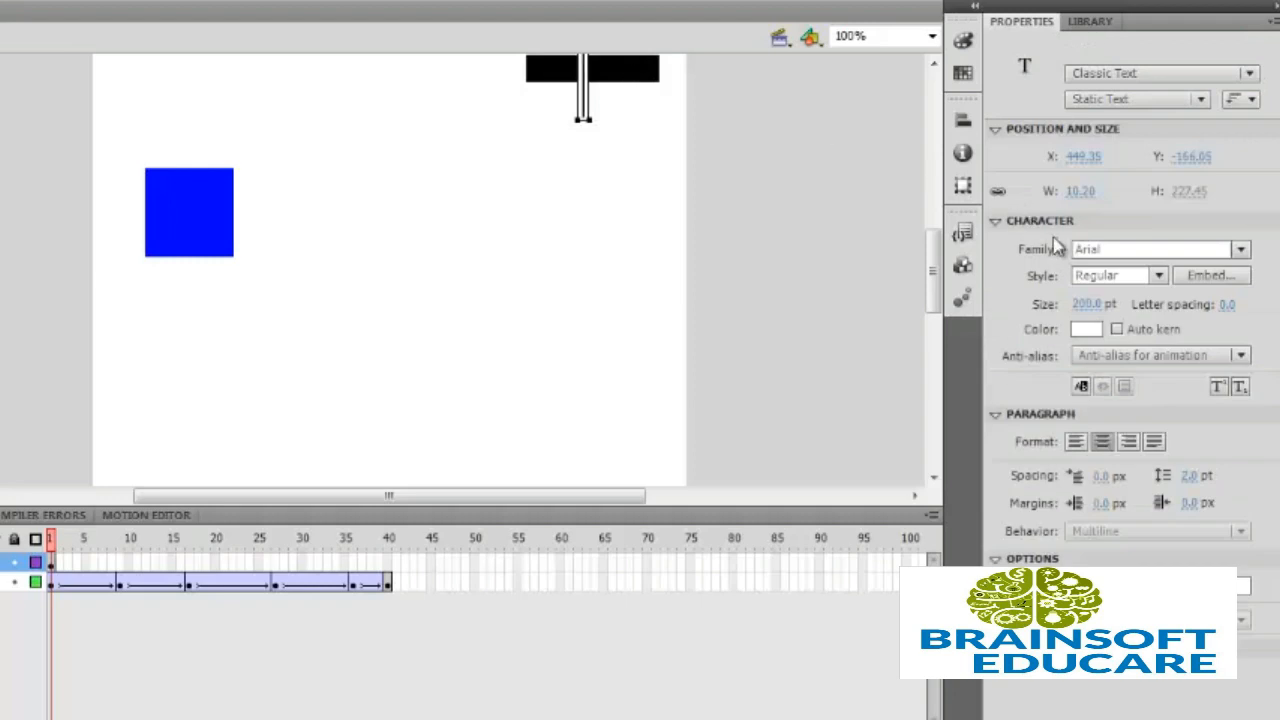
click(1084, 304)
text(1)
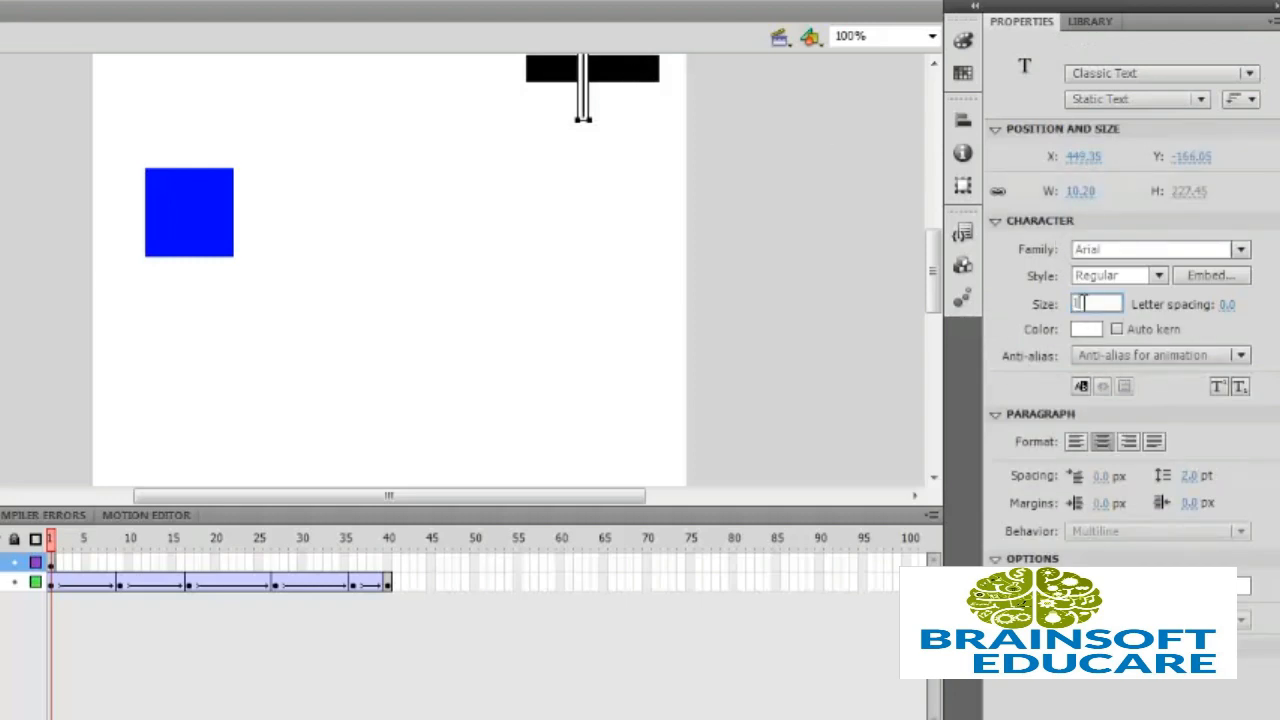
text(5)
key(Return)
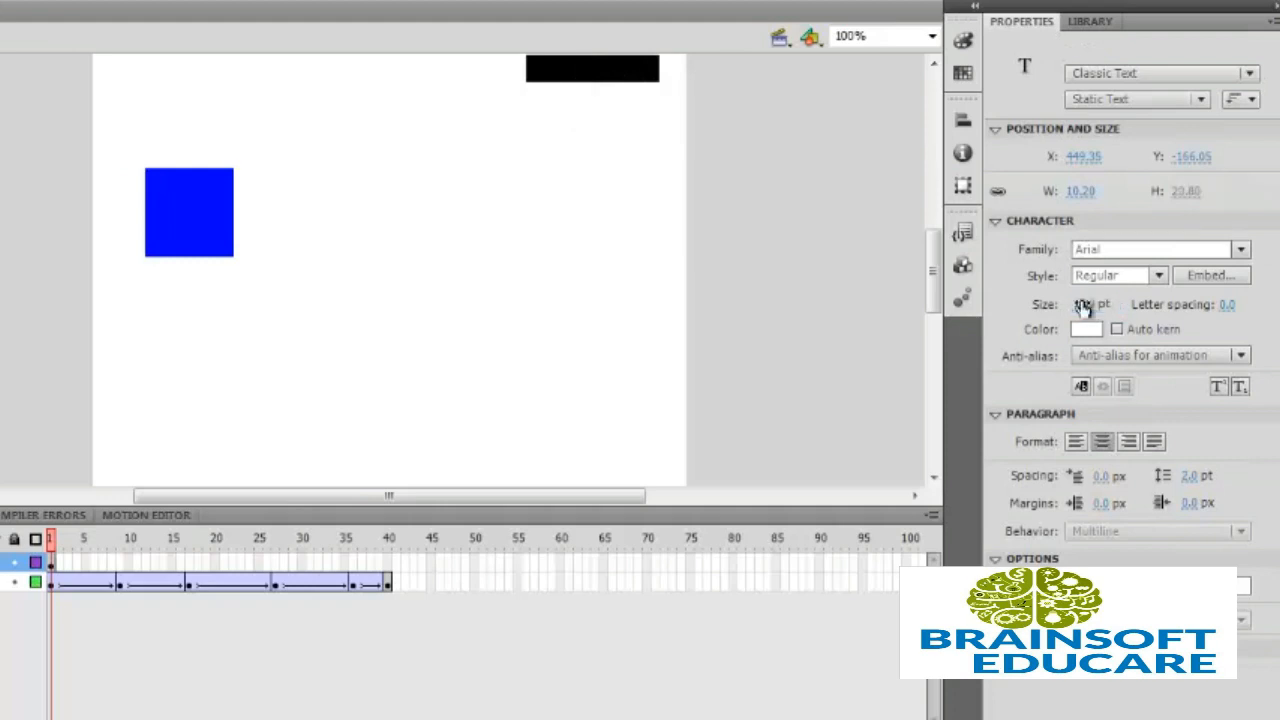
Enter "start" in the text block and move the text onto the middle of the black rectangle.
scroll(760, 210, up, 5)
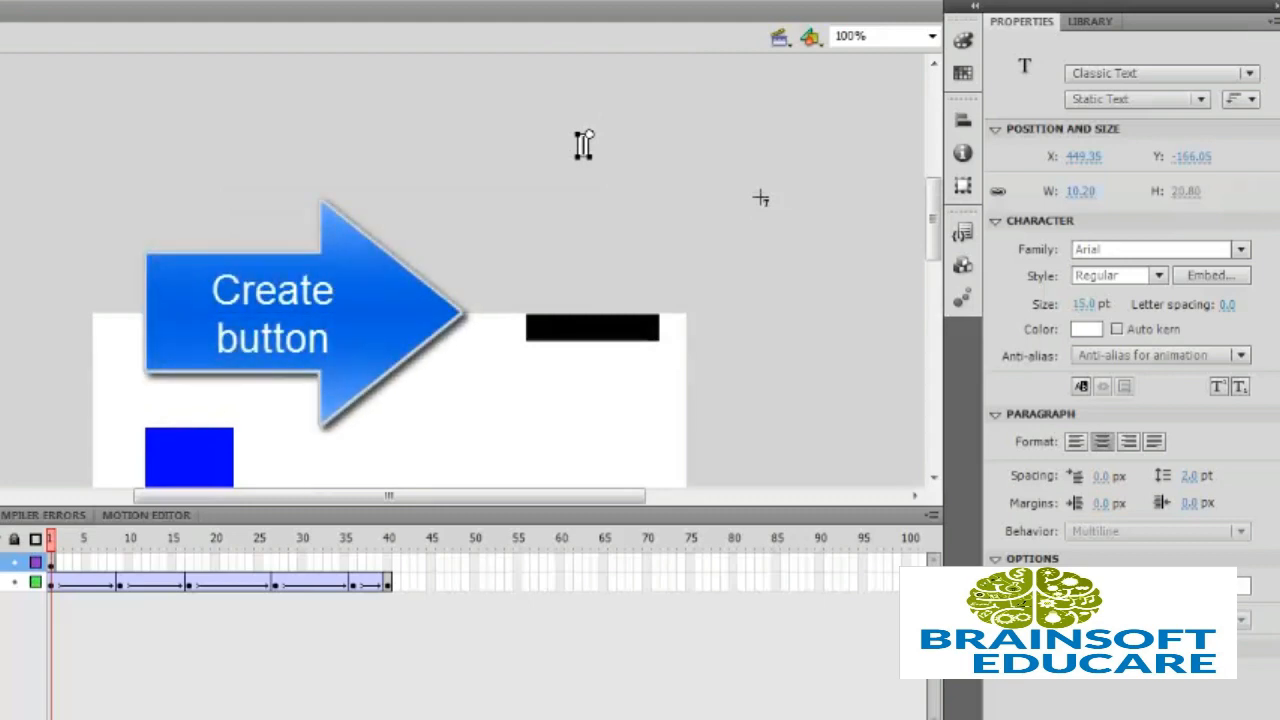
text(start)
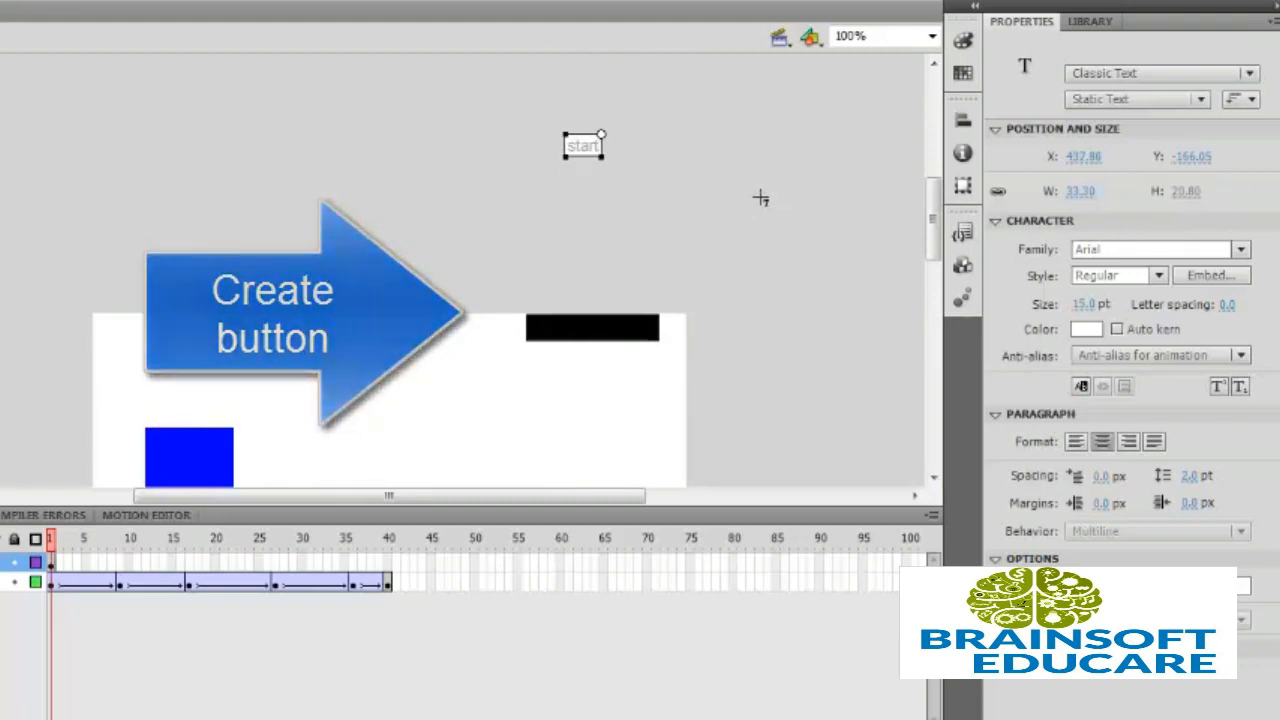
key(Escape)
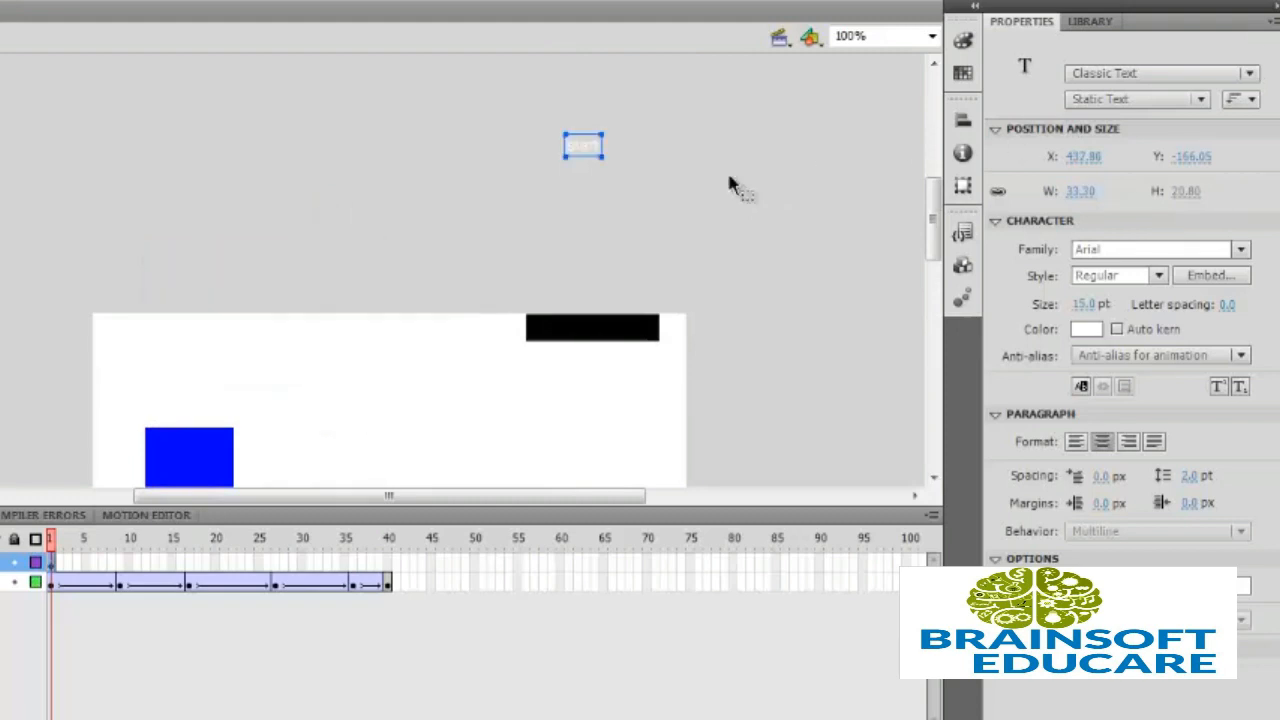
drag(594, 157, 608, 340)
scroll(506, 373, down, 3)
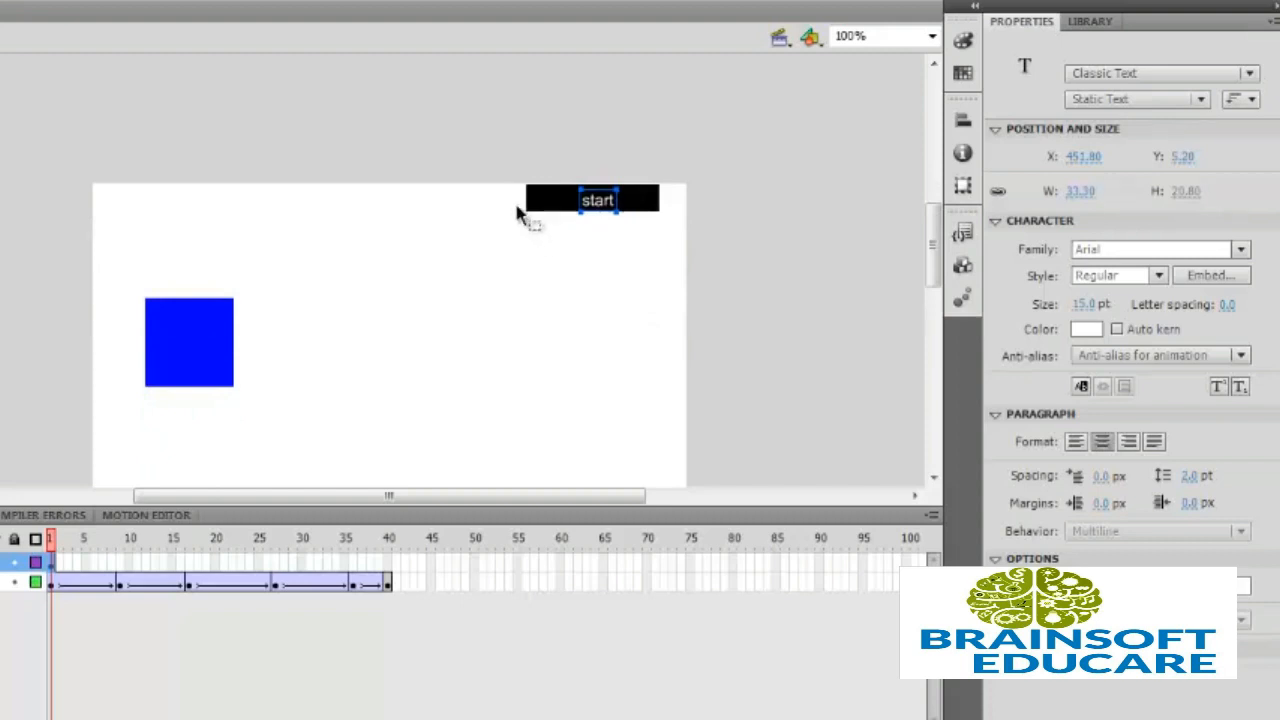
Convert the black rectangle and its text together into a Button symbol named "start".
drag(508, 186, 671, 214)
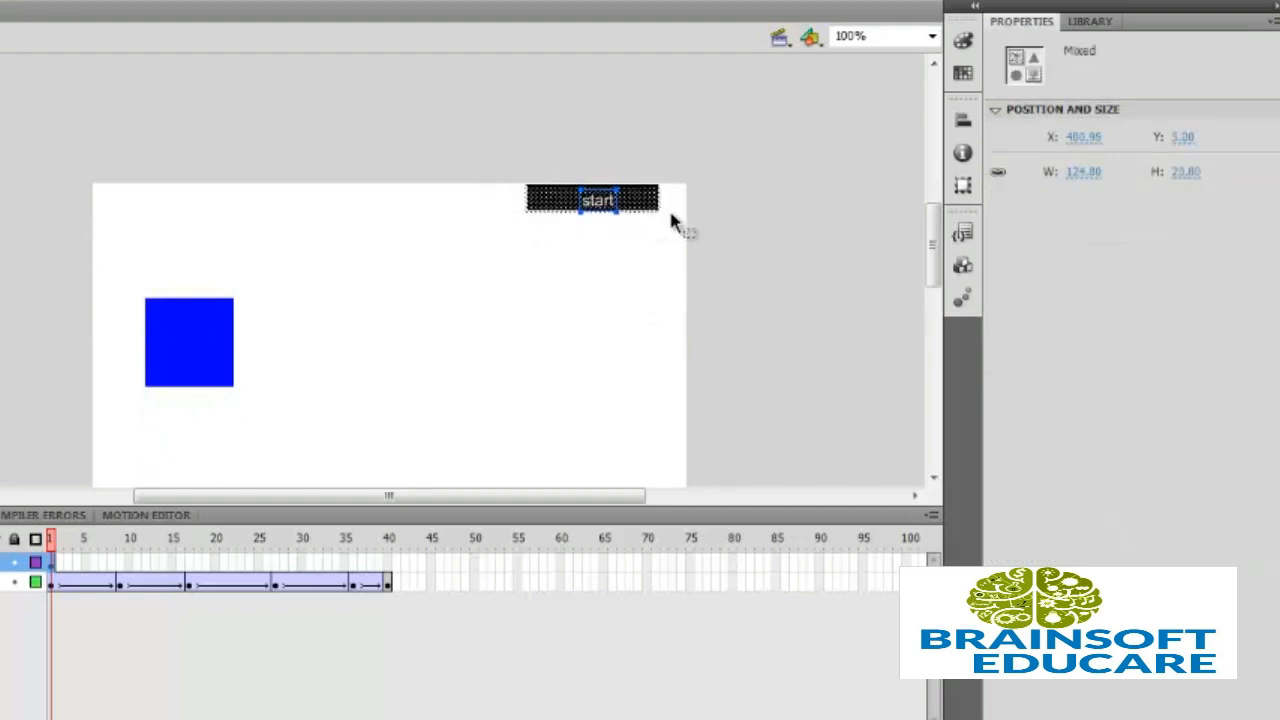
key(F8)
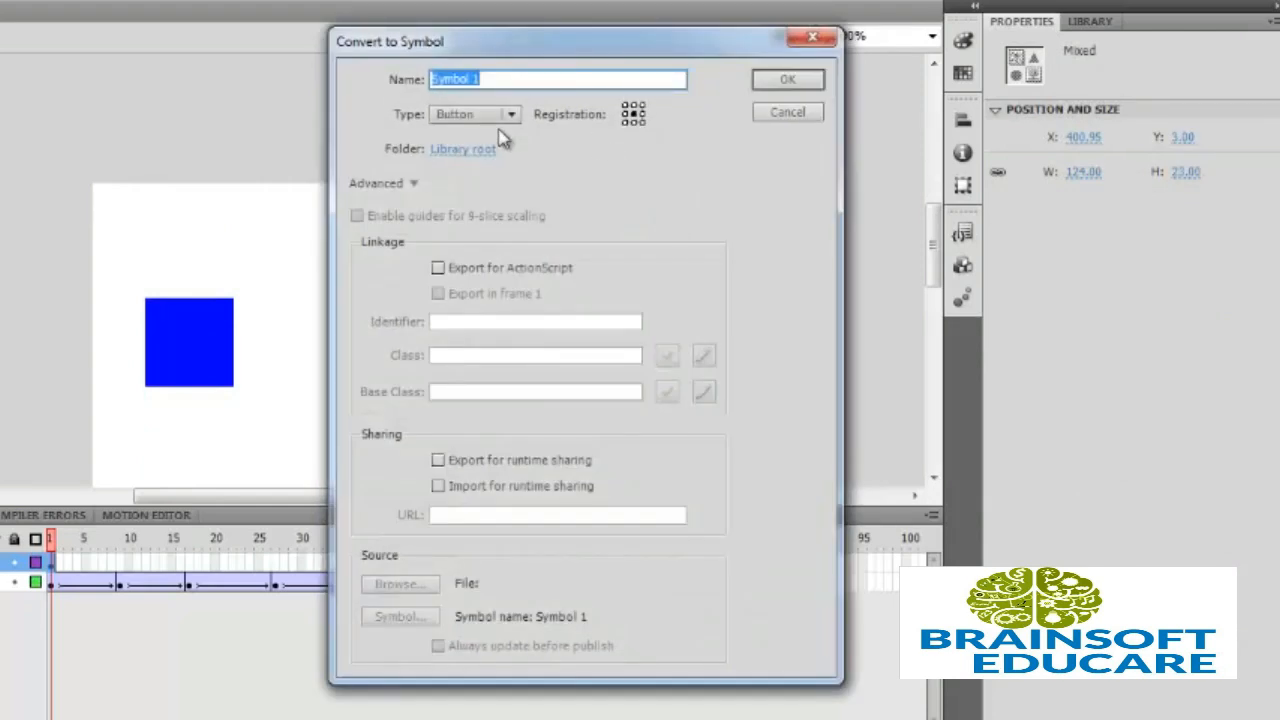
key(BackSpace)
text(start)
key(Return)
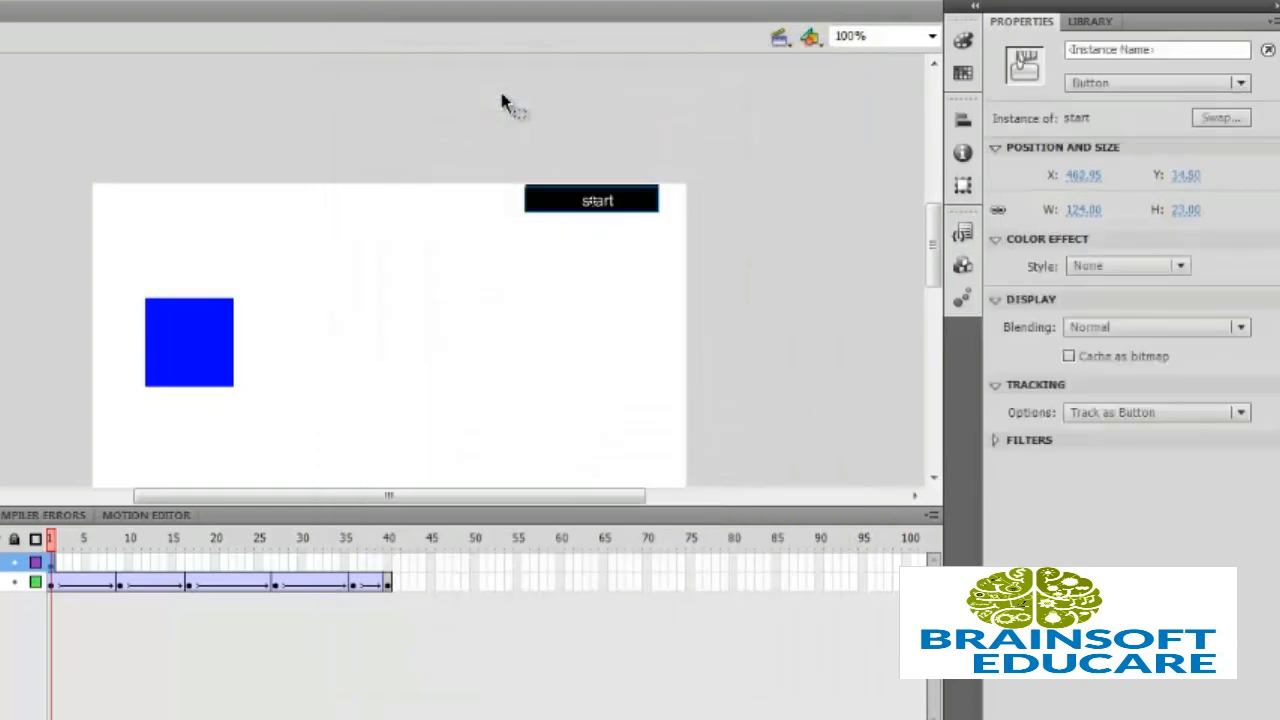
scroll(180, 474, down, 4)
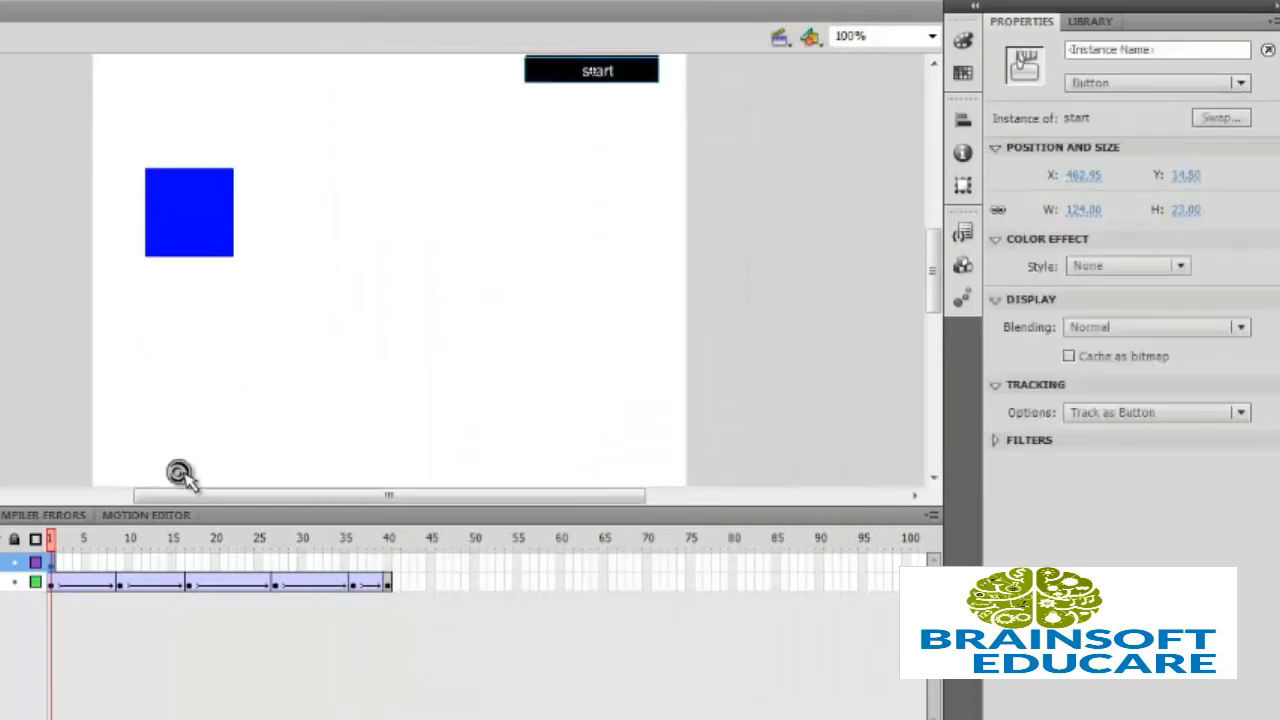
Add a stop(); action to frame 1 of the blue square's animation layer.
click(53, 585)
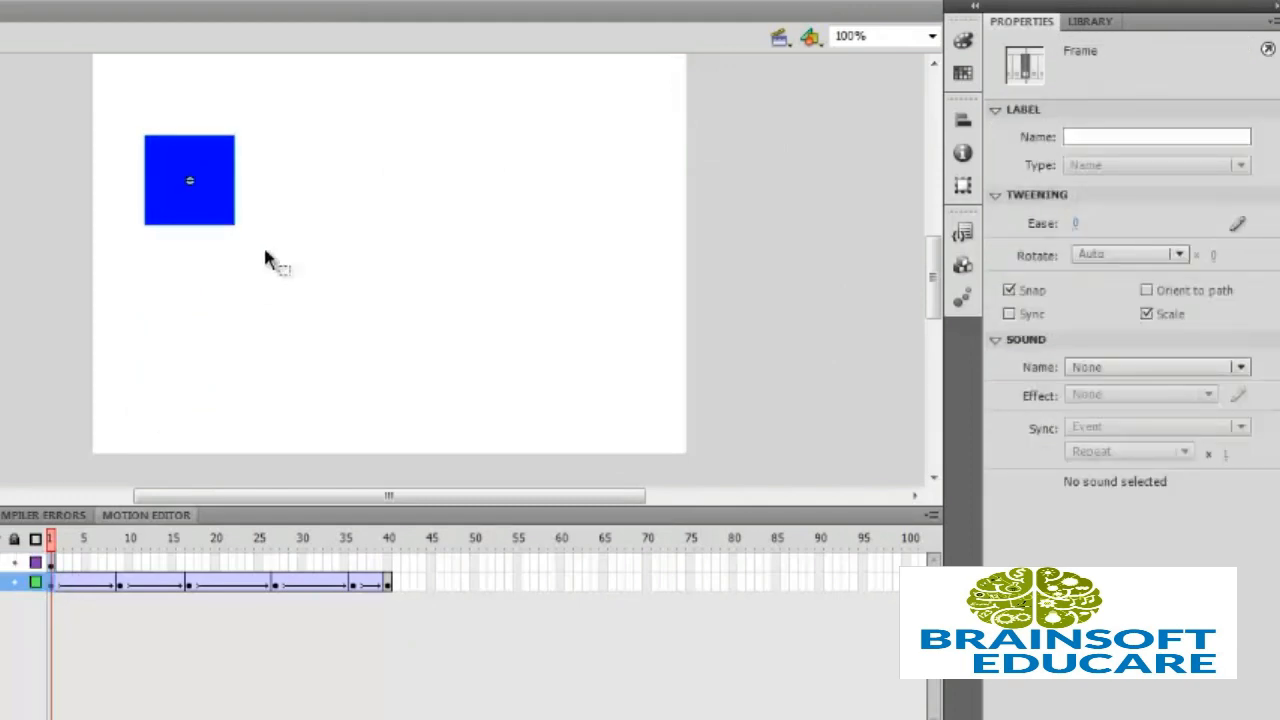
click(416, 3)
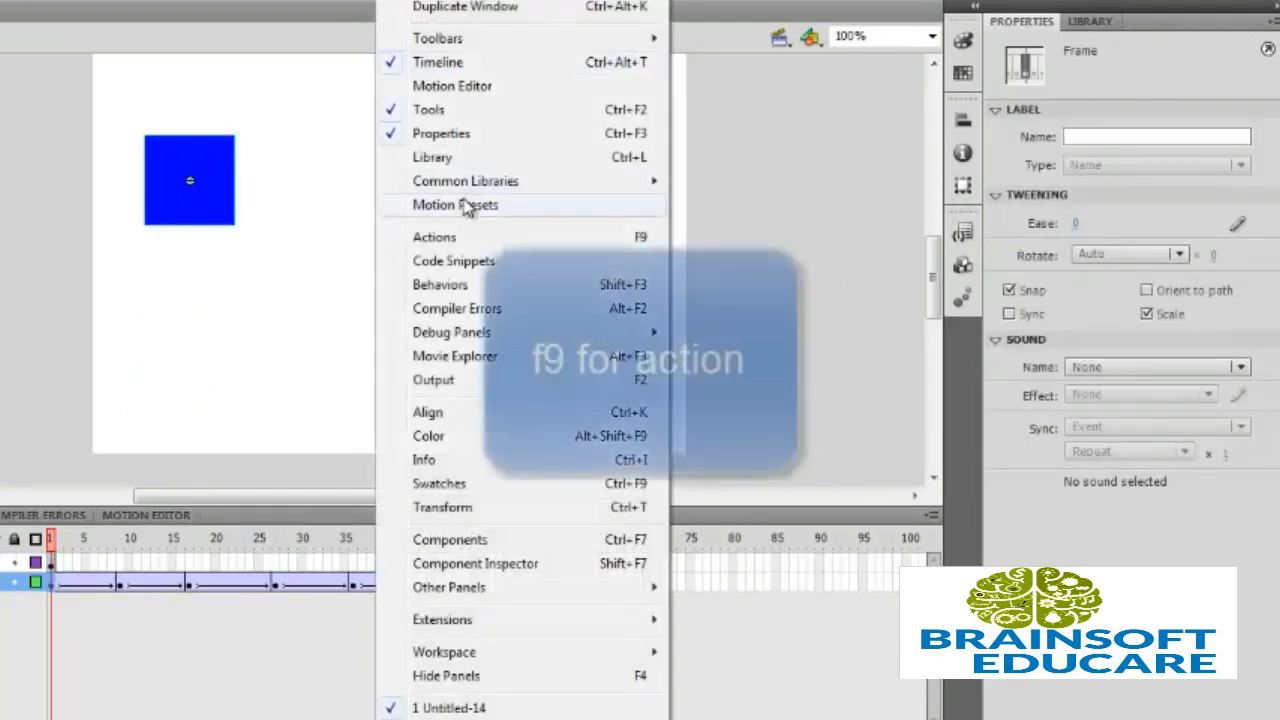
click(468, 240)
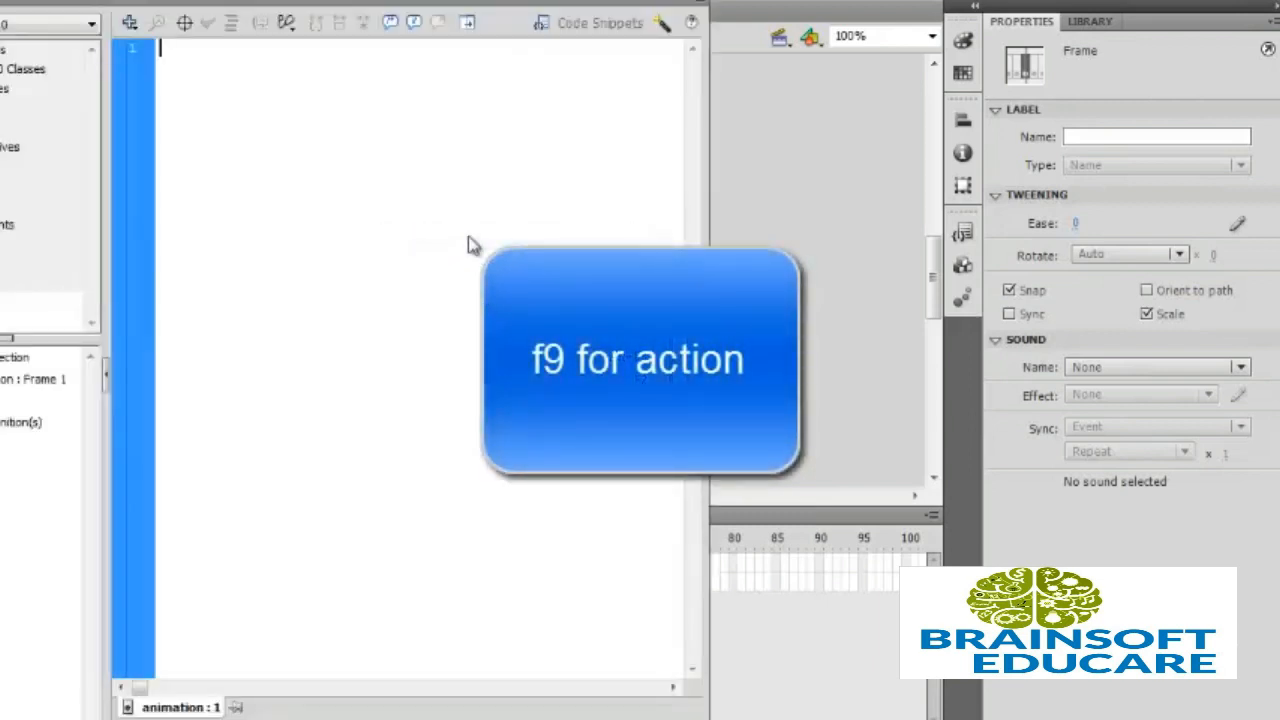
text(stop();)
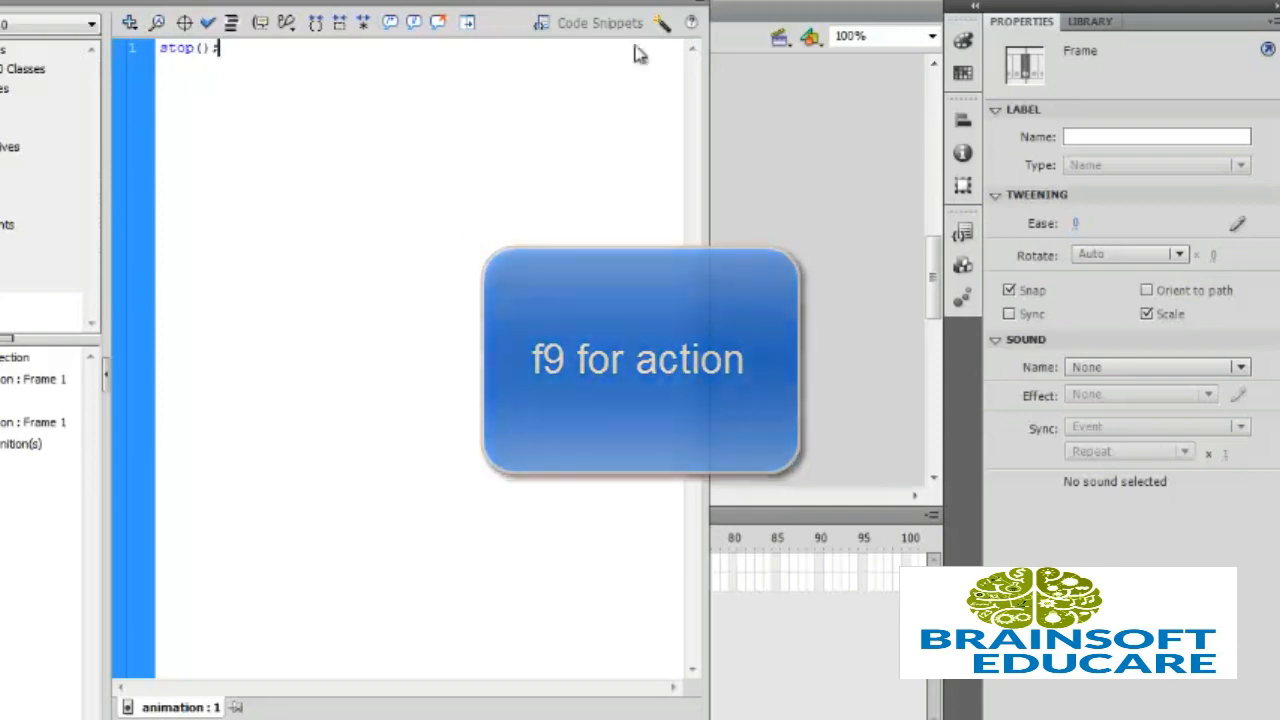
click(702, 2)
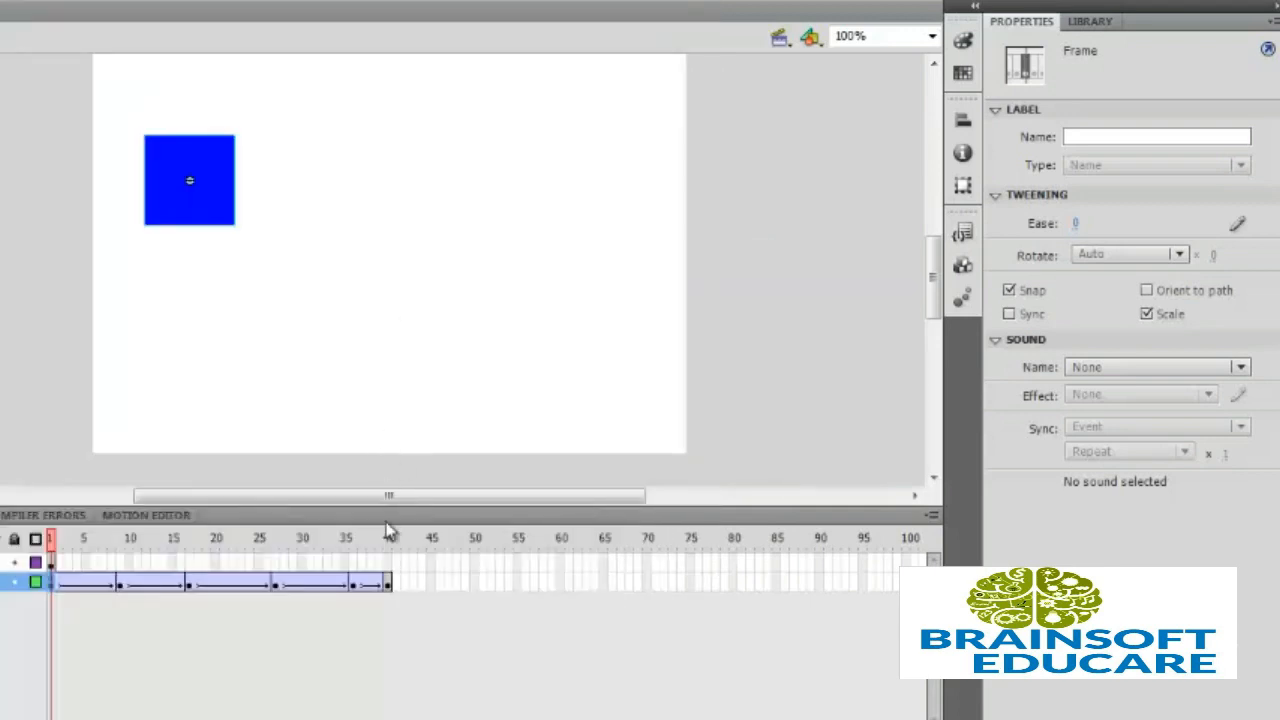
Add a stop(); action to frame 40 of the blue square's animation layer.
click(390, 586)
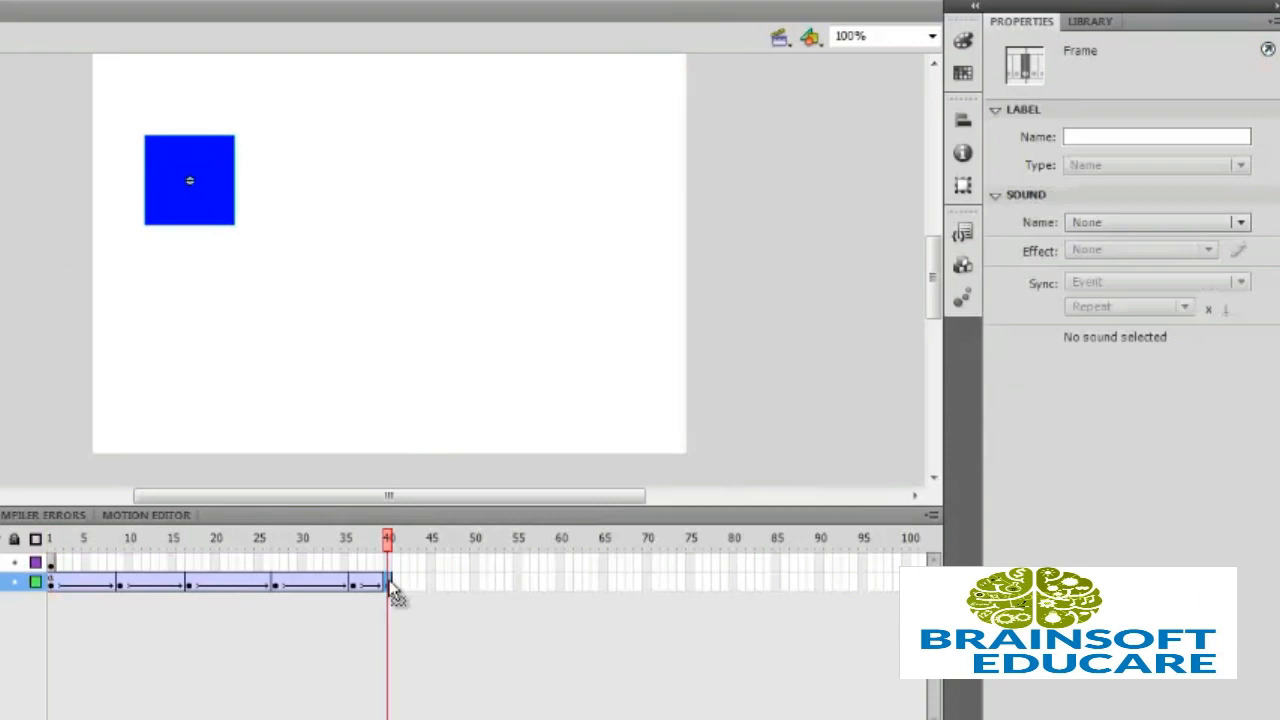
click(400, 2)
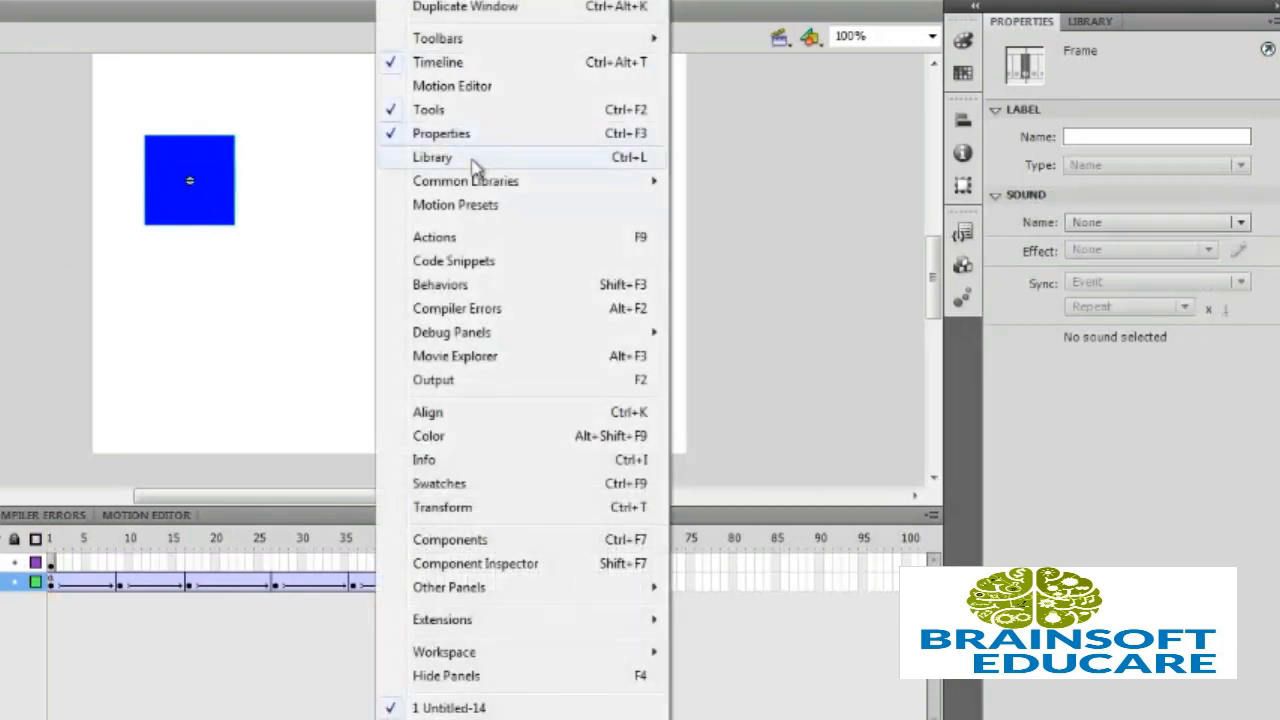
click(476, 241)
text(s)
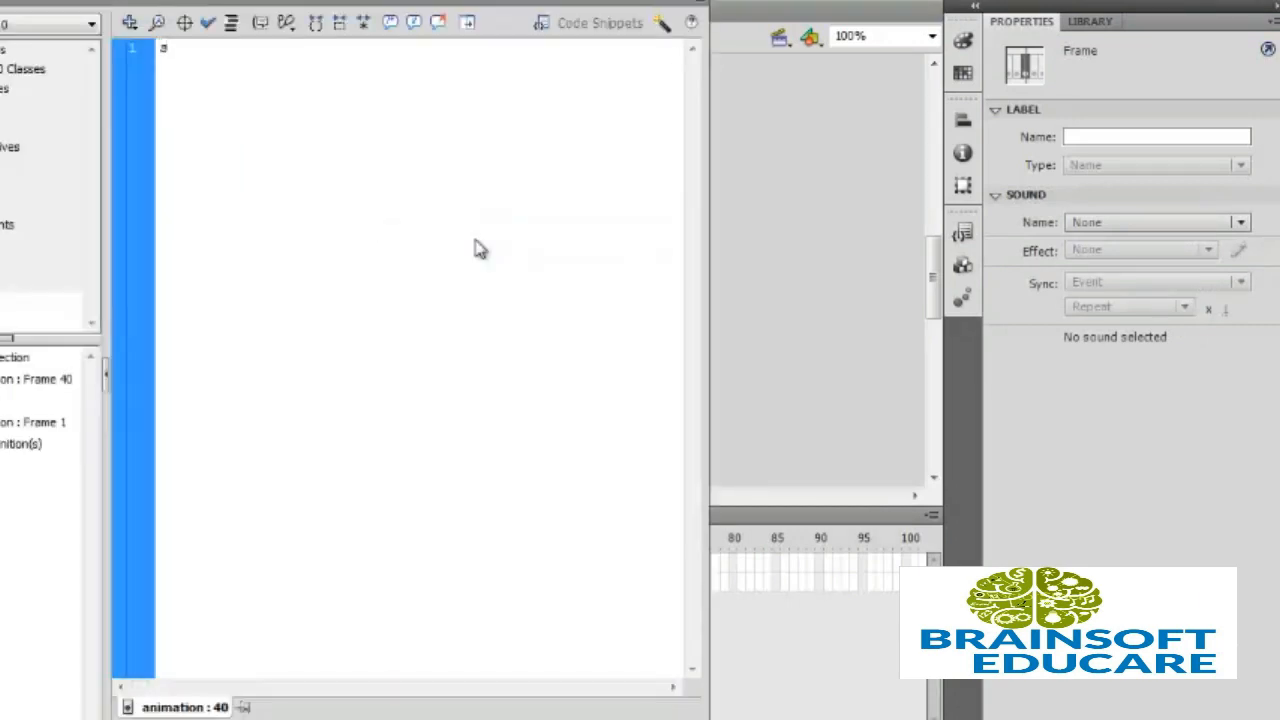
text(top();)
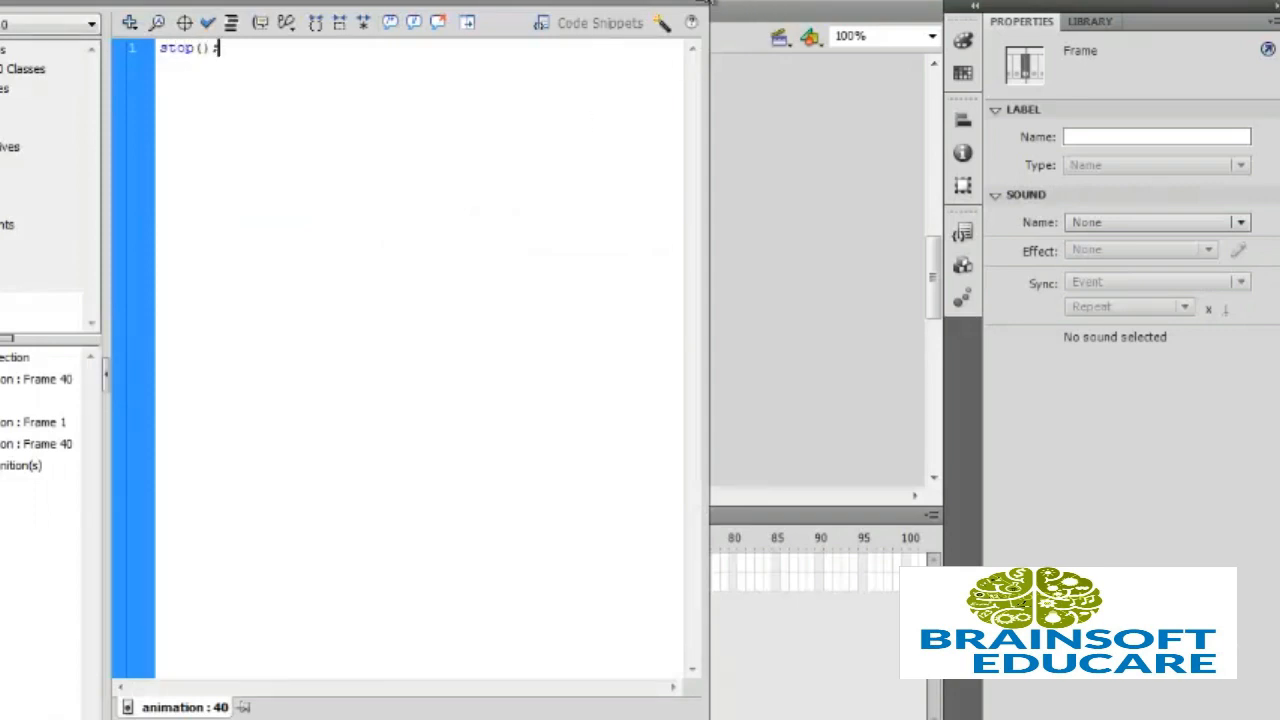
key(F9)
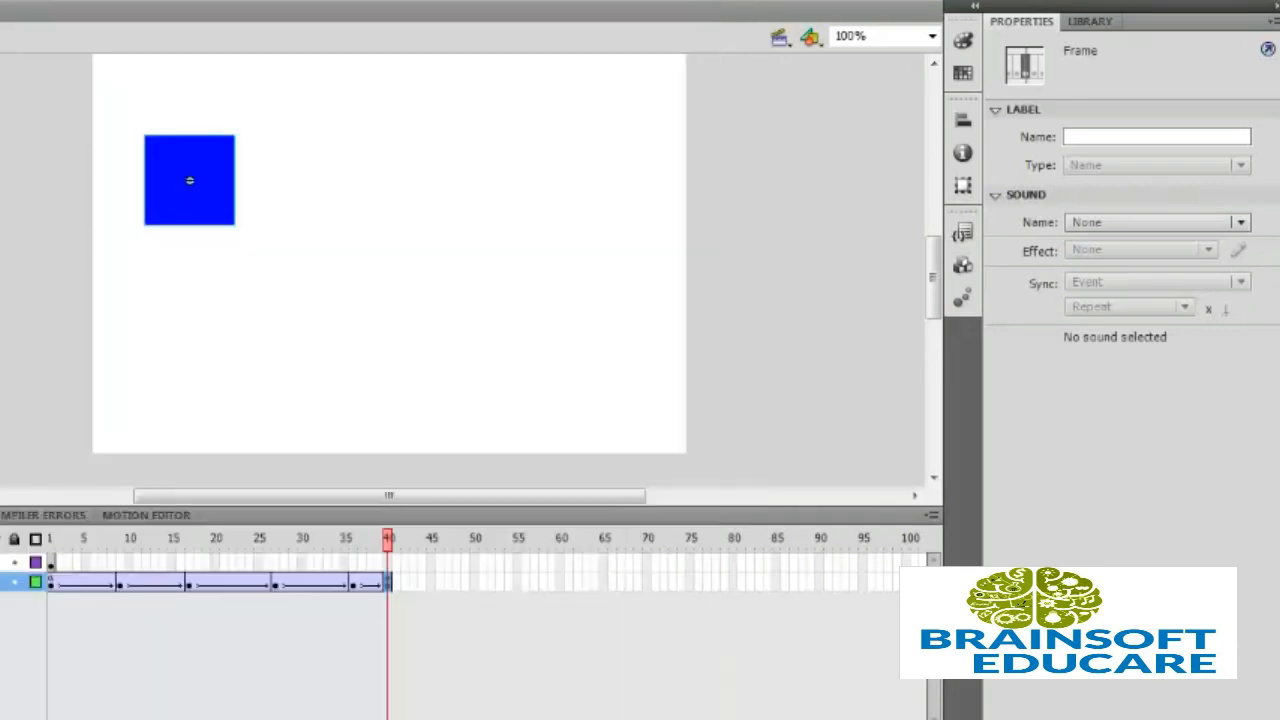
Extend the upper layer to a keyframe at frame 40 and return to its frame 1.
click(52, 563)
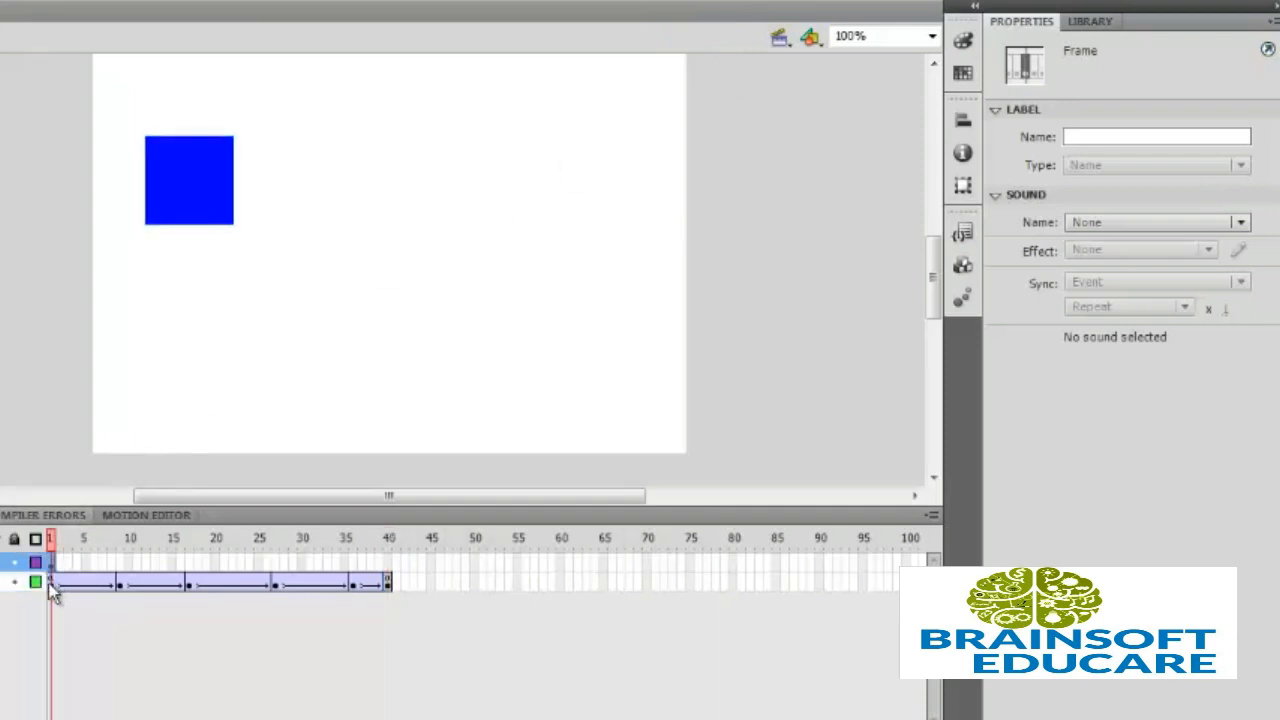
click(52, 584)
click(53, 563)
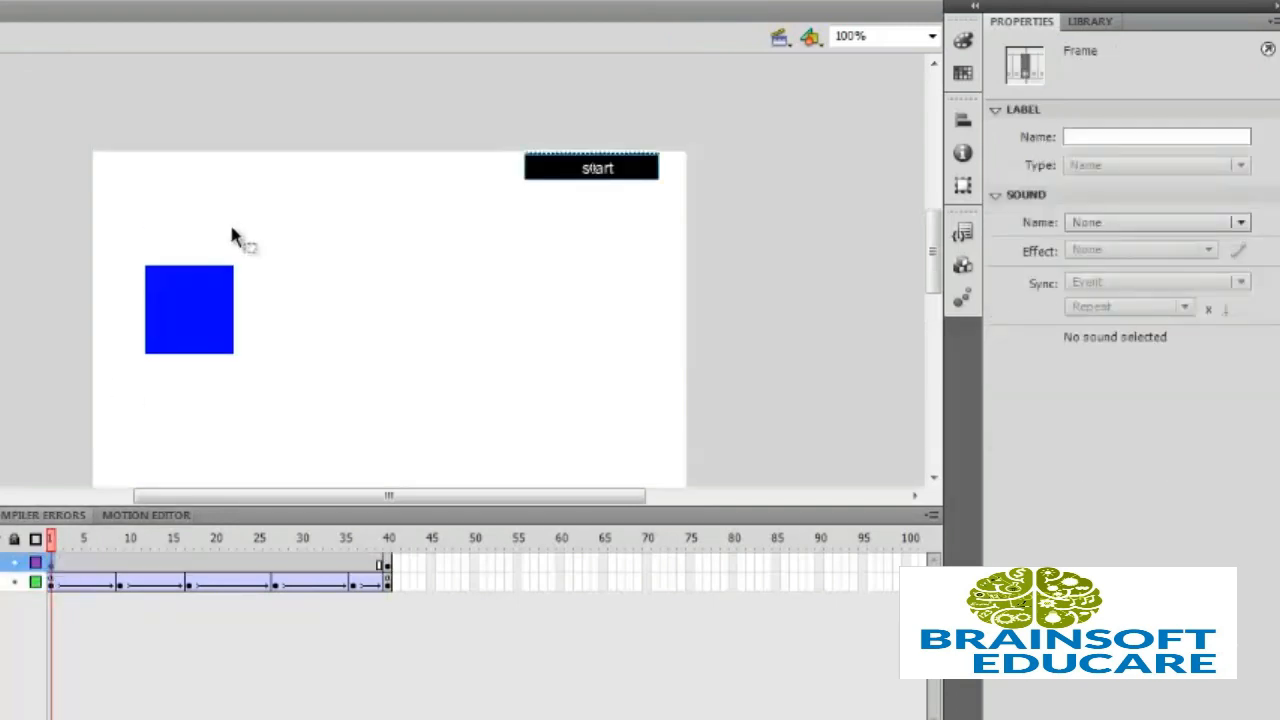
Start an on(press) handler in the script of the upper layer's frame 1.
click(408, 0)
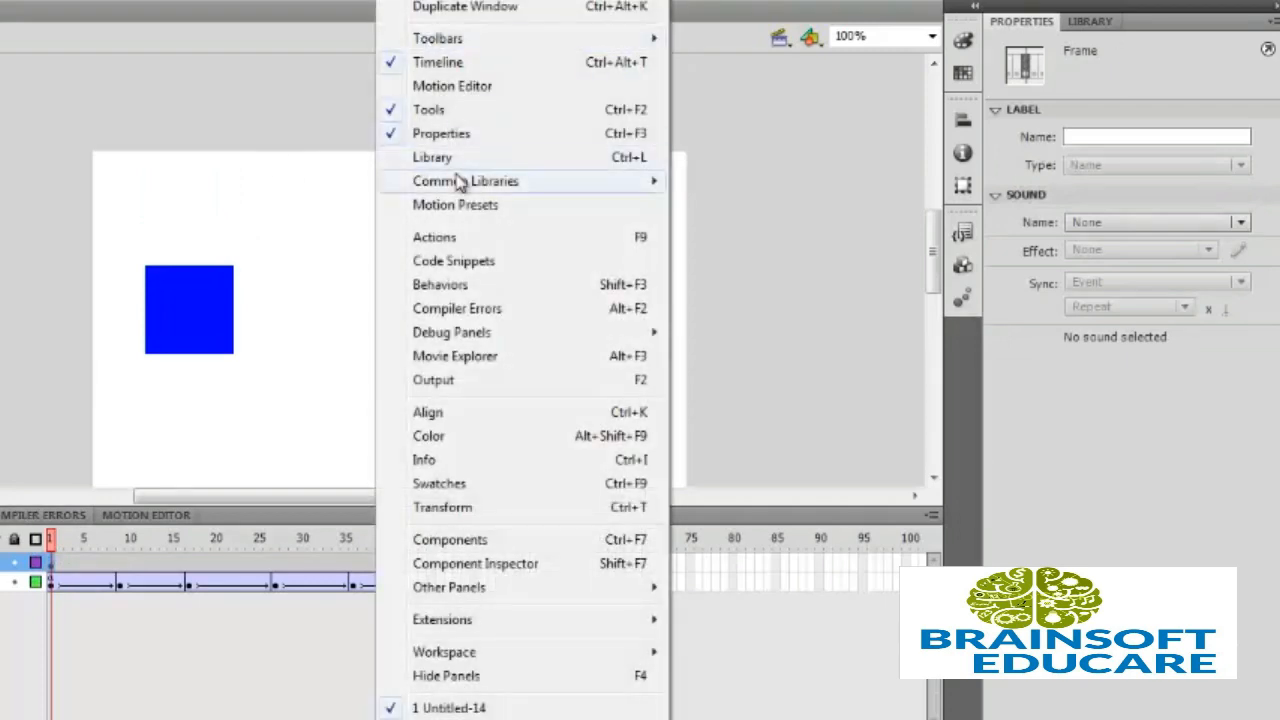
click(463, 237)
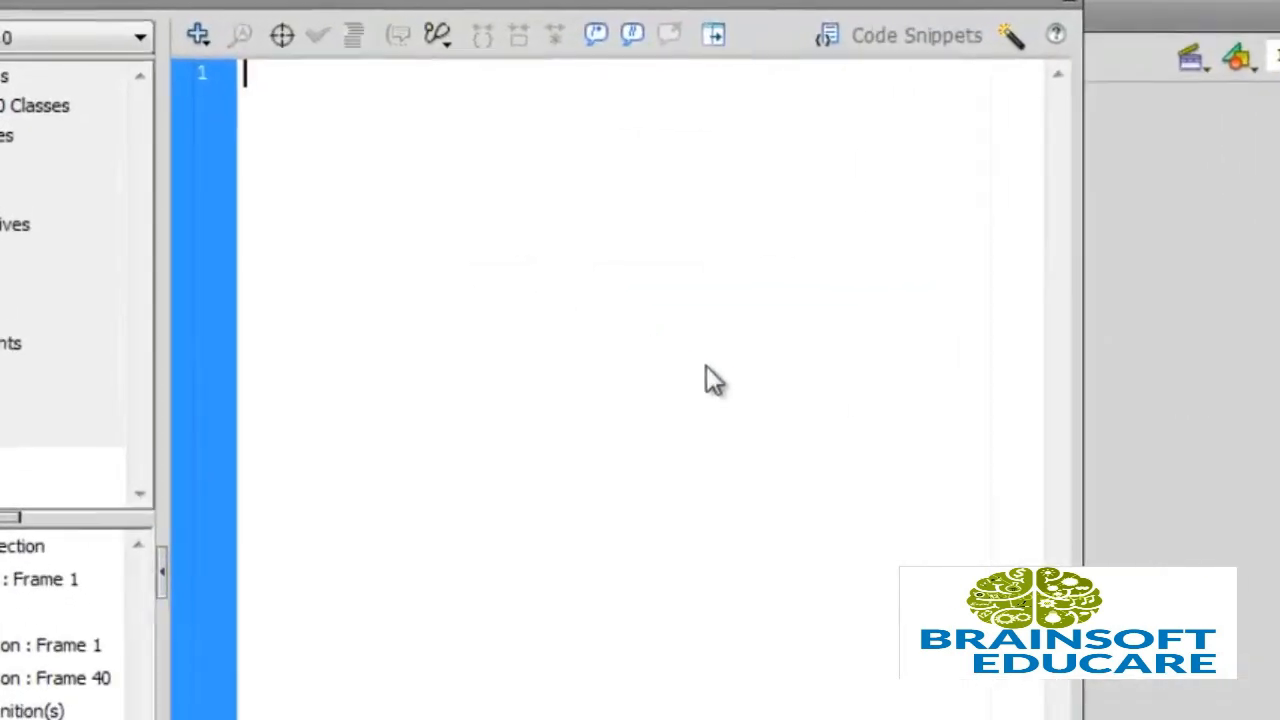
text(on ()
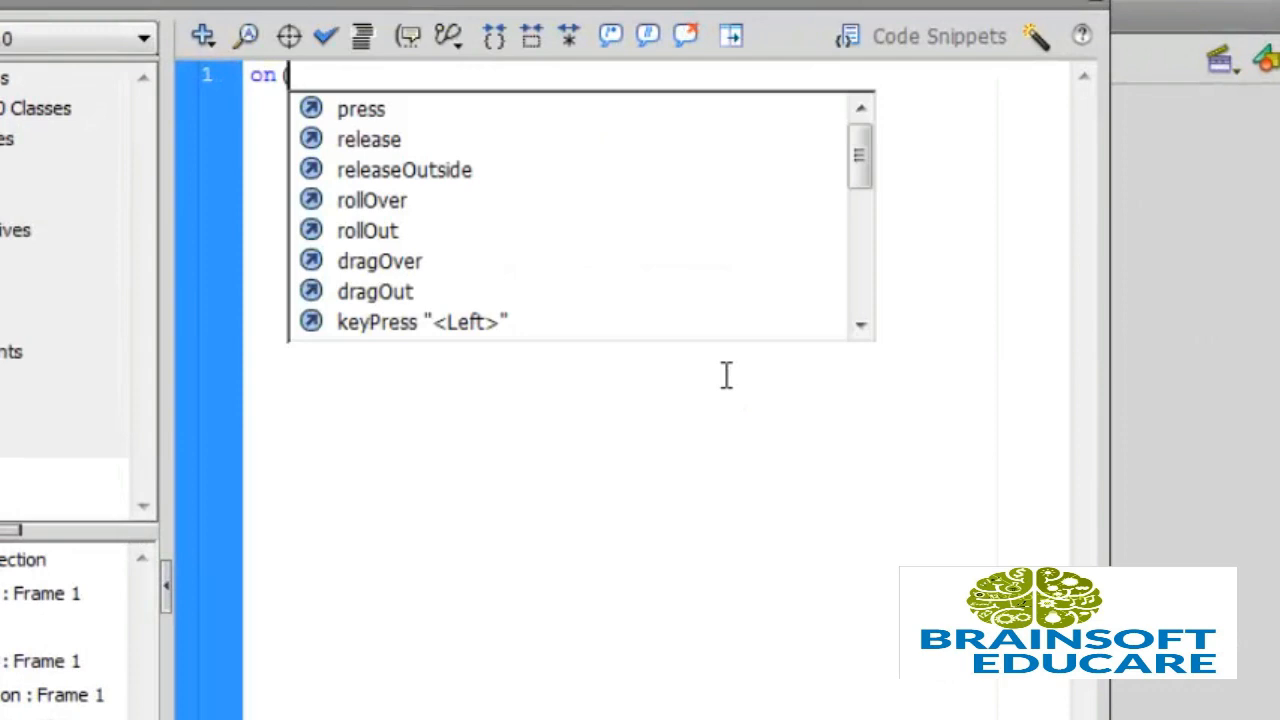
key(Down)
key(Down)
key(Up)
key(Return)
text())
key(Return)
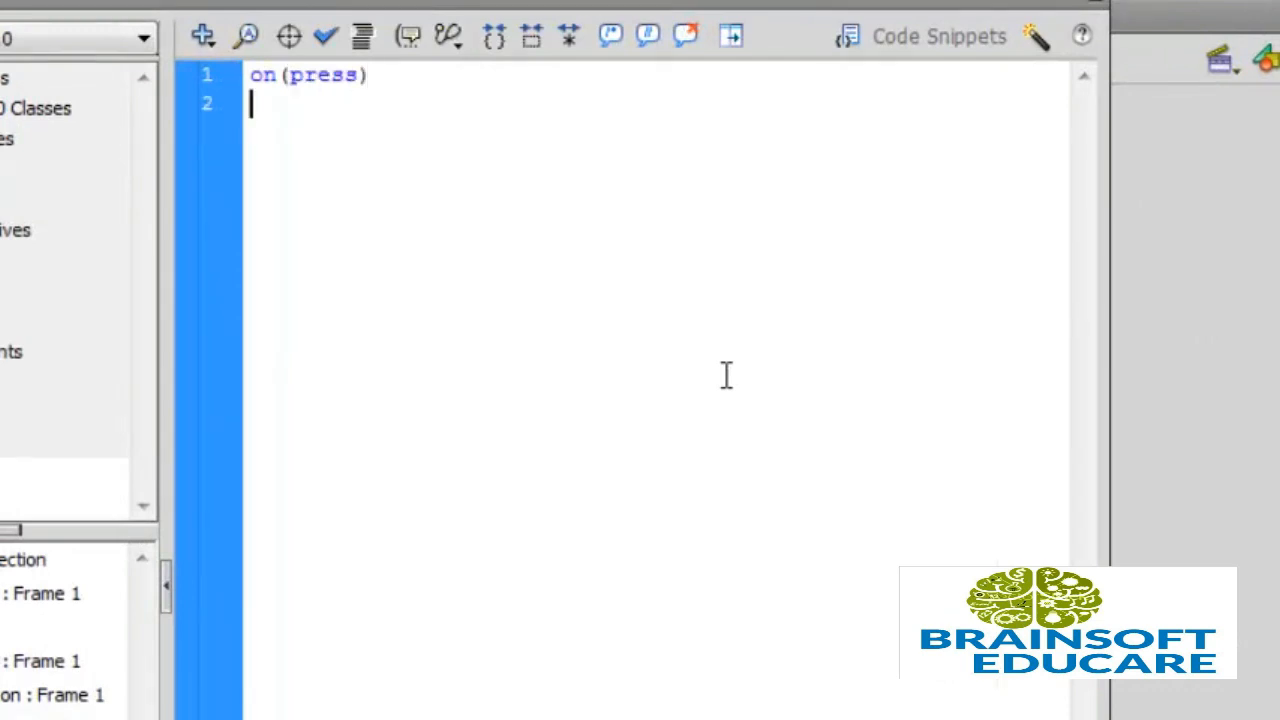
Give the on(press) handler in the frame script the body {gotoAndPlay(2);}, with a capital P in Play.
text({goto)
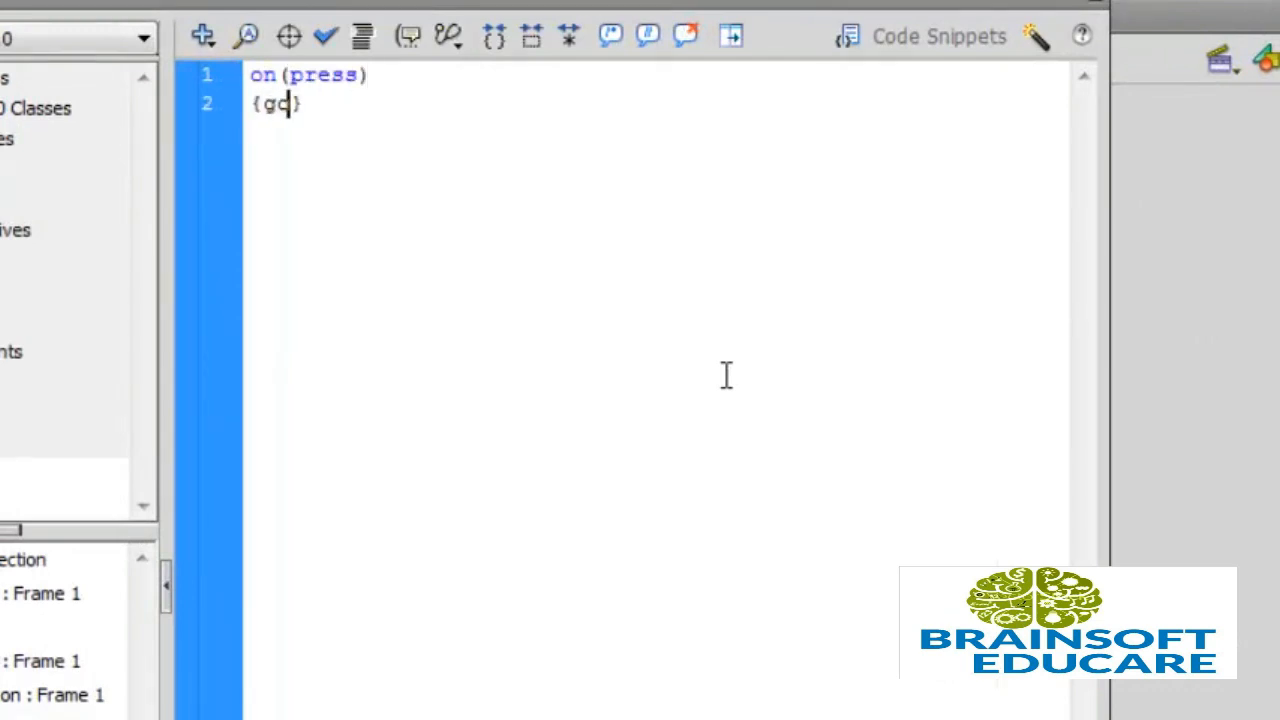
text(AndP)
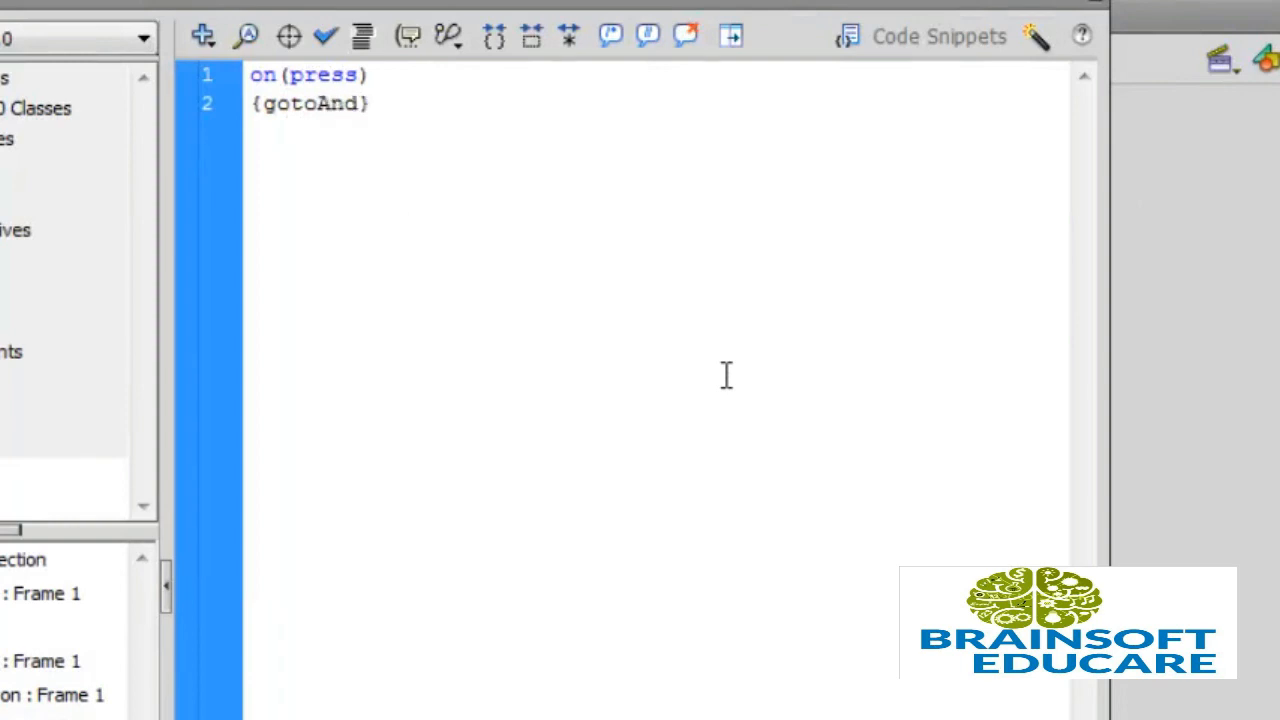
text(lay())
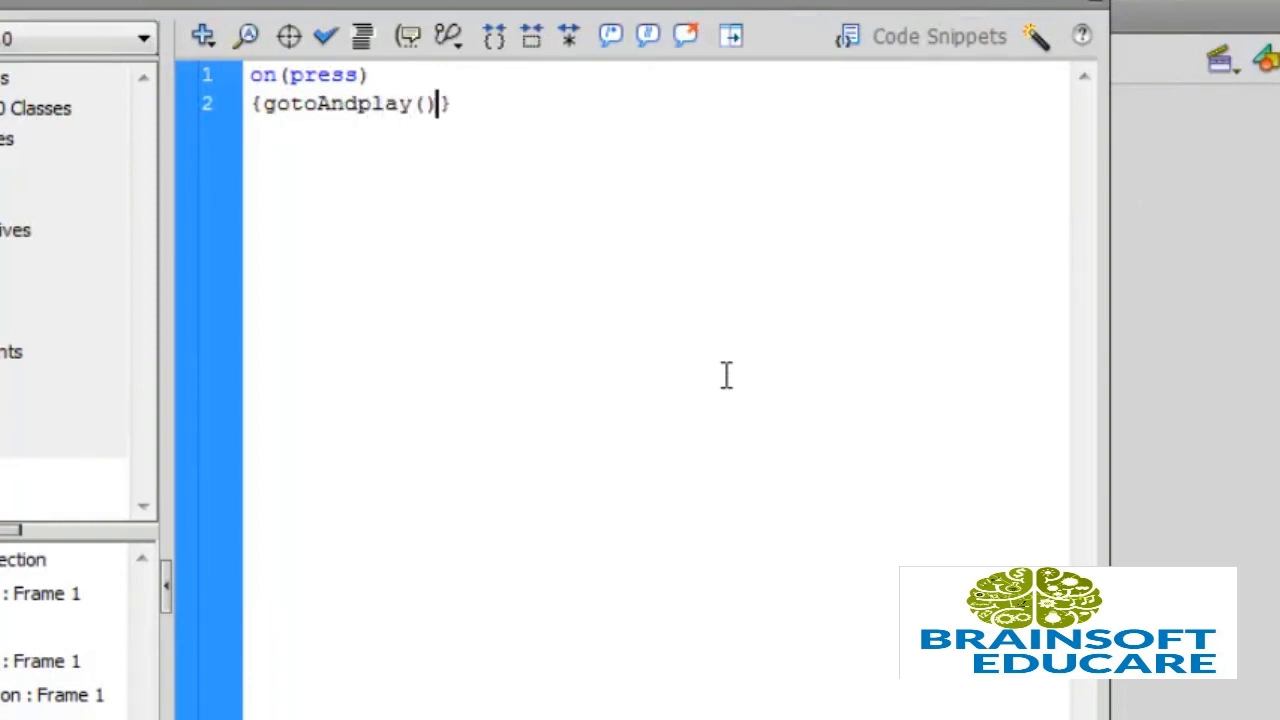
key(Delete)
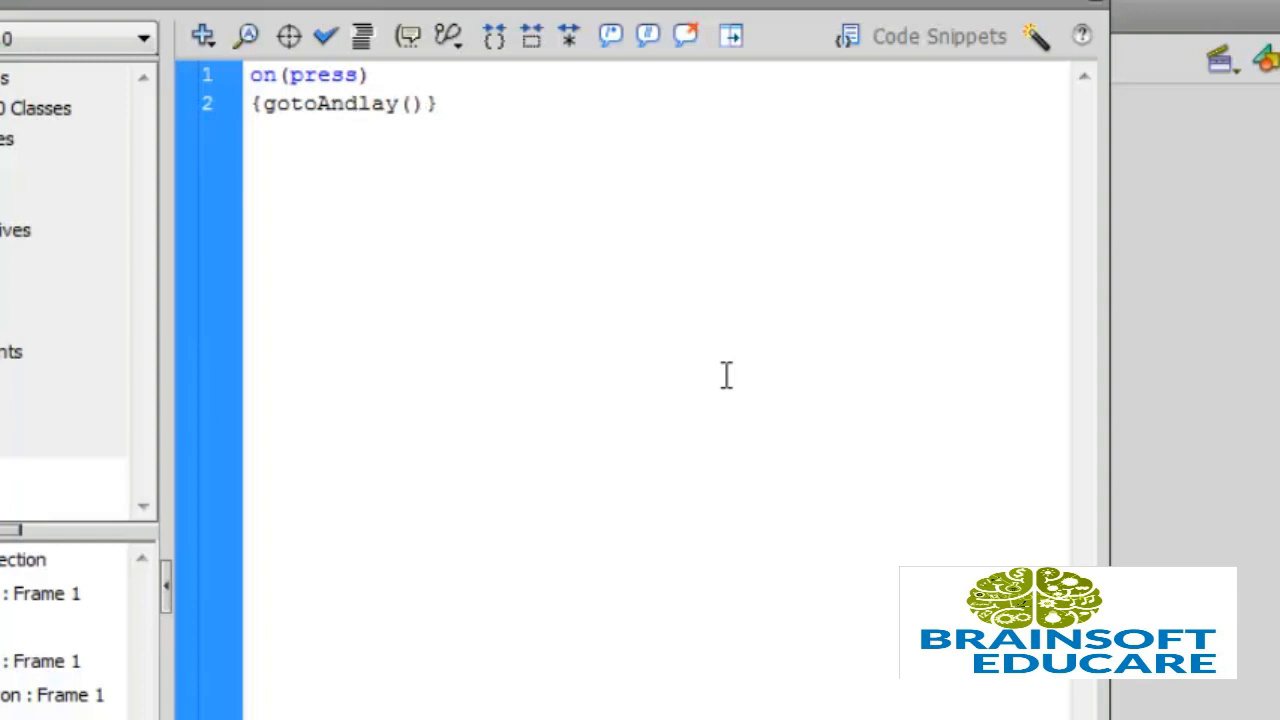
text(P)
key(Right)
key(Right)
key(Right)
key(Right)
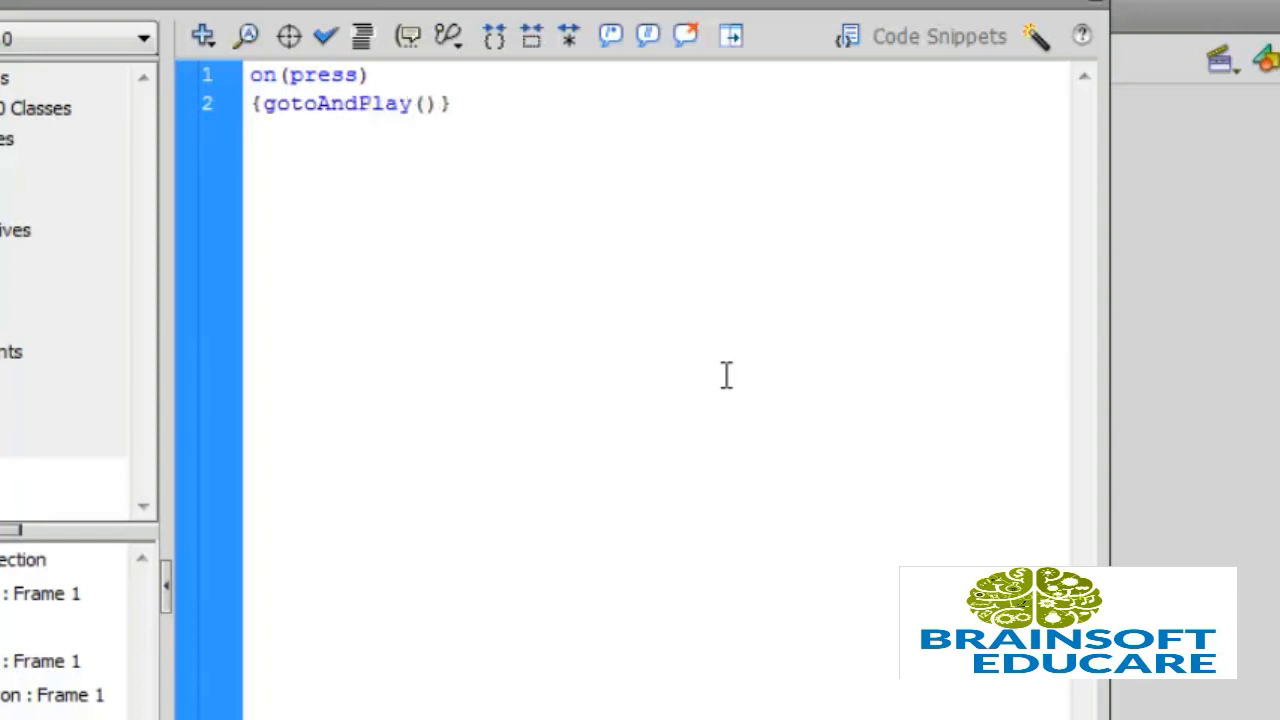
text(2);)
Test the movie to check the start button, then close the preview and return to the timeline.
key(ctrl+Return)
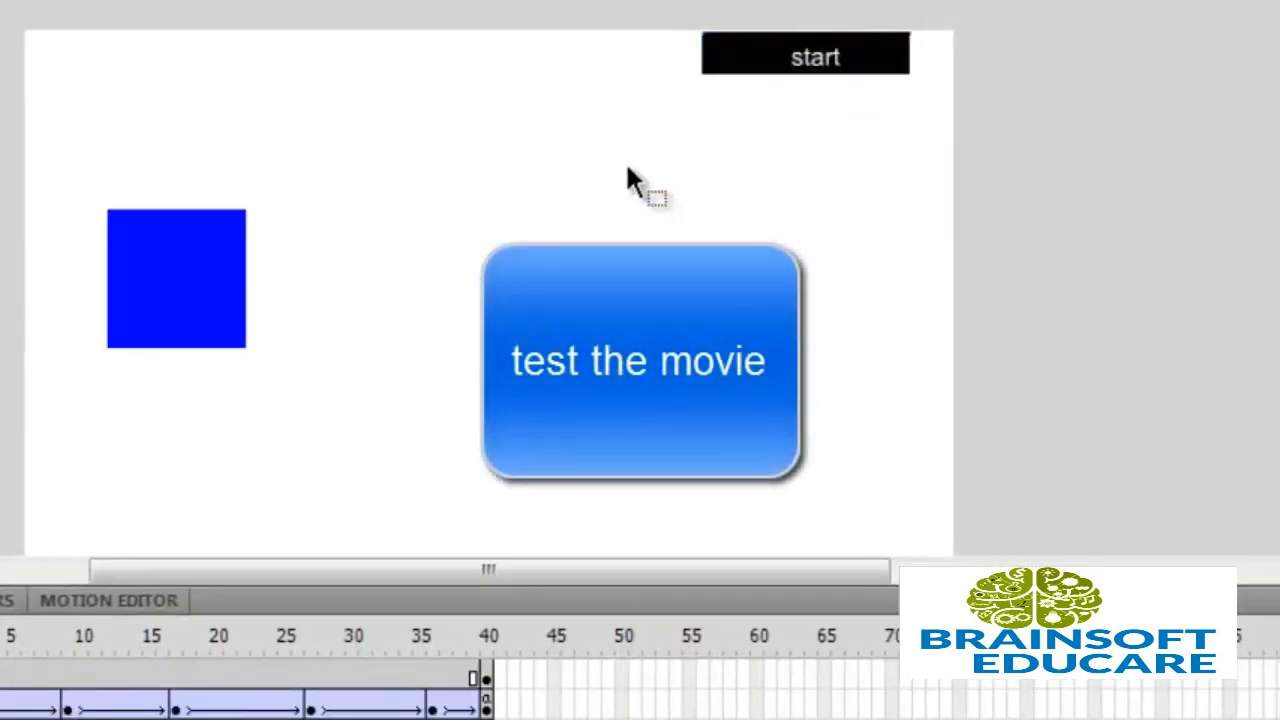
key(ctrl+Return)
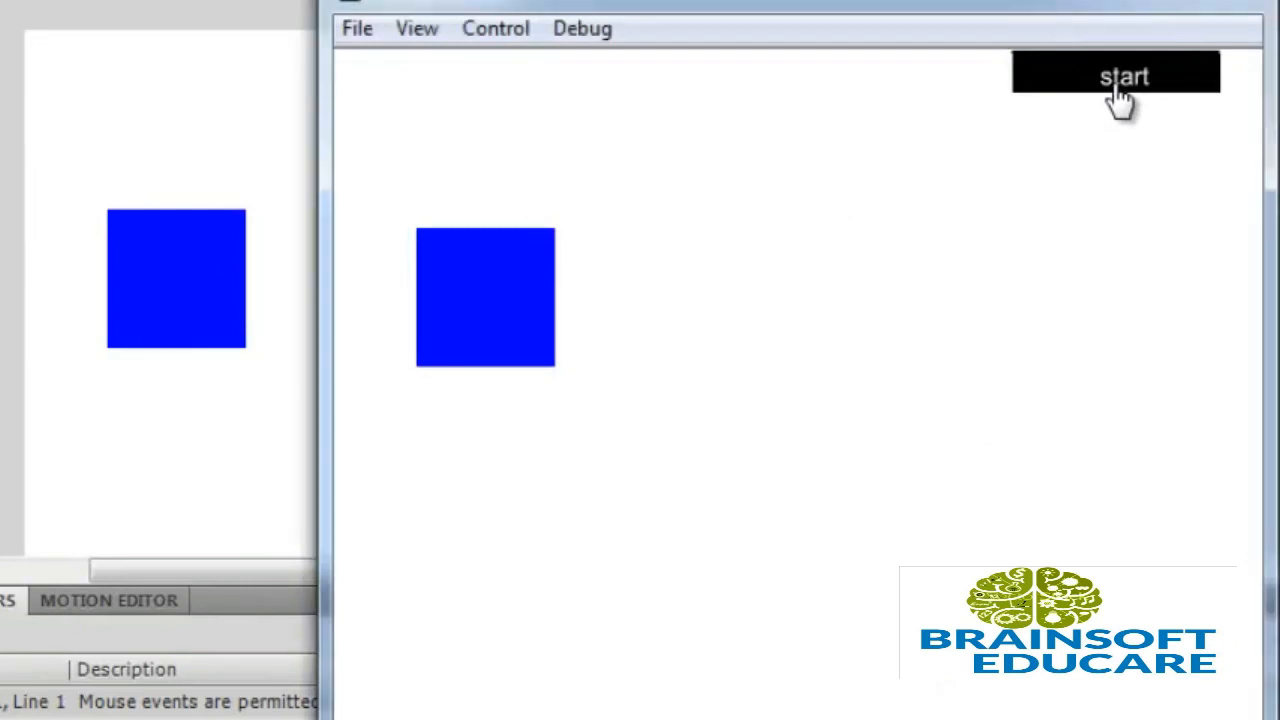
click(1252, 6)
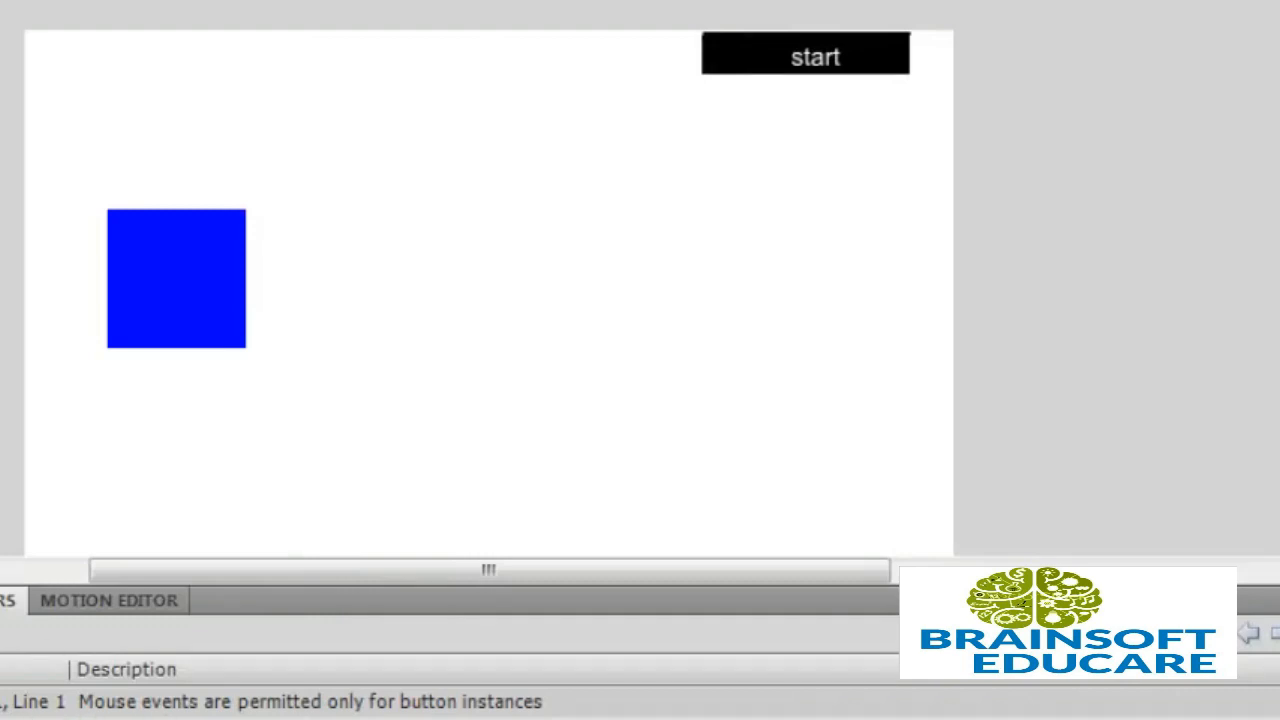
click(2, 601)
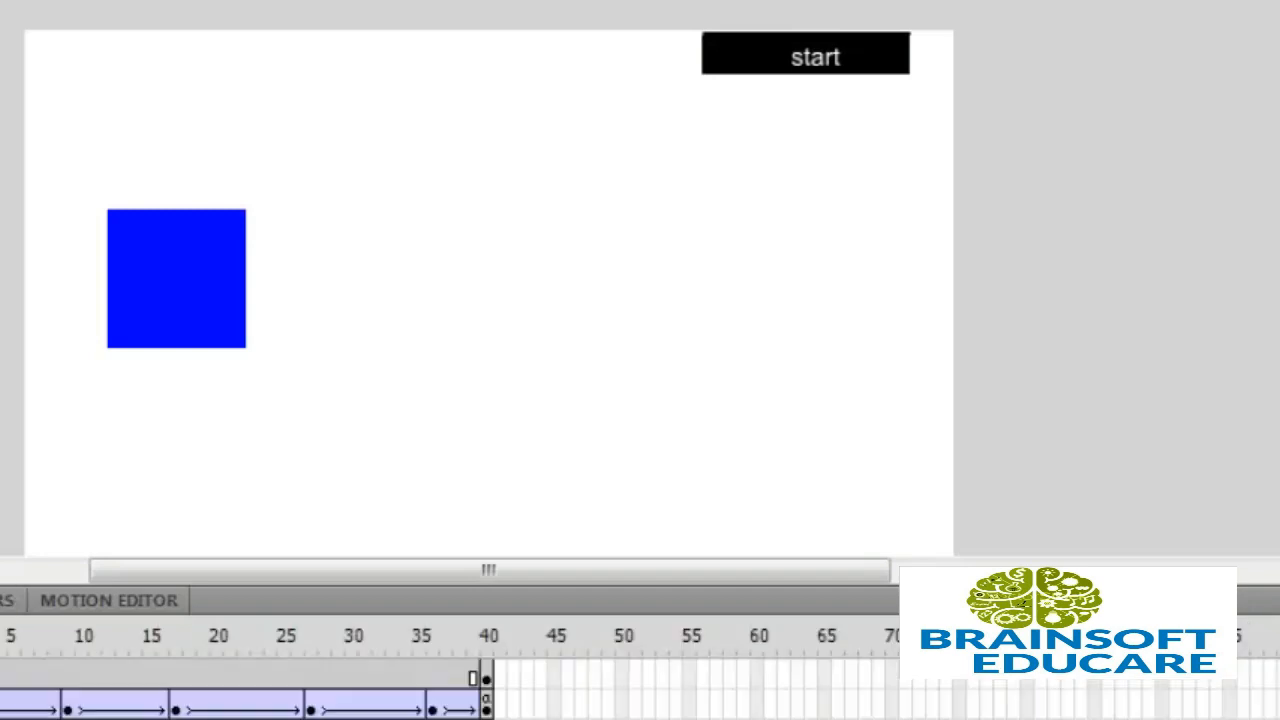
Start an on(press) handler in the script of the start button instance on the stage.
click(787, 74)
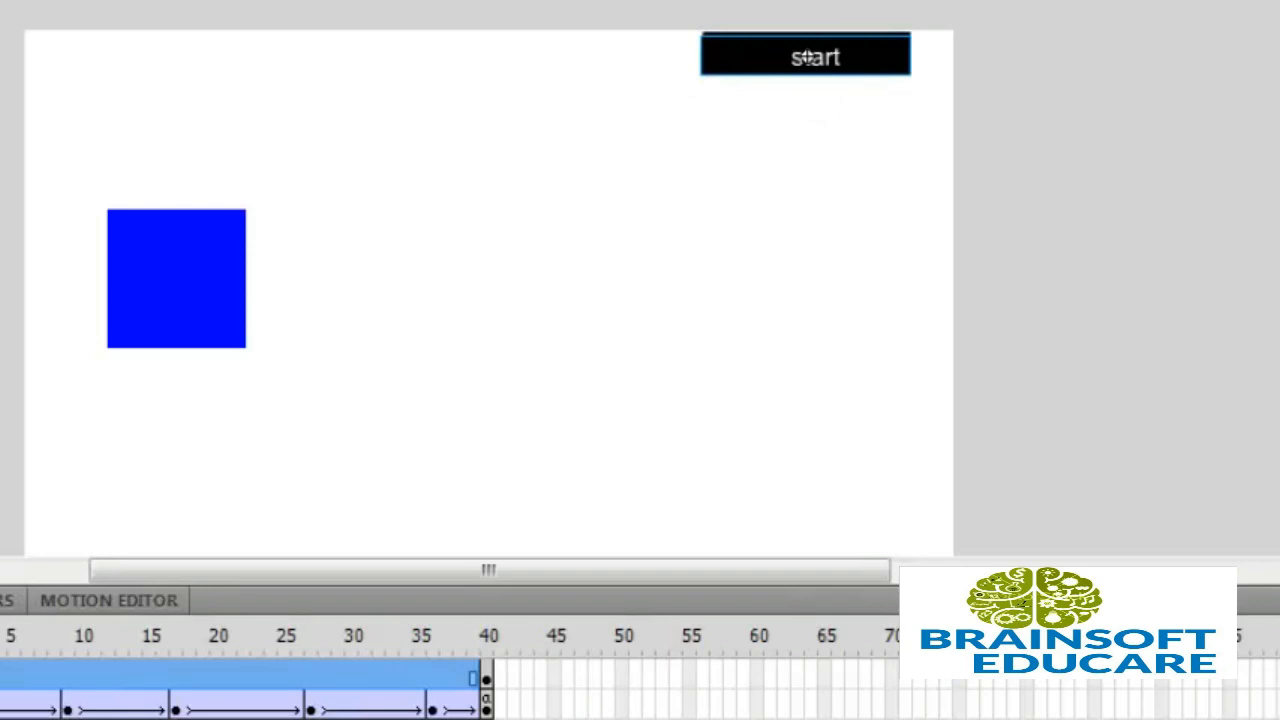
click(500, 1)
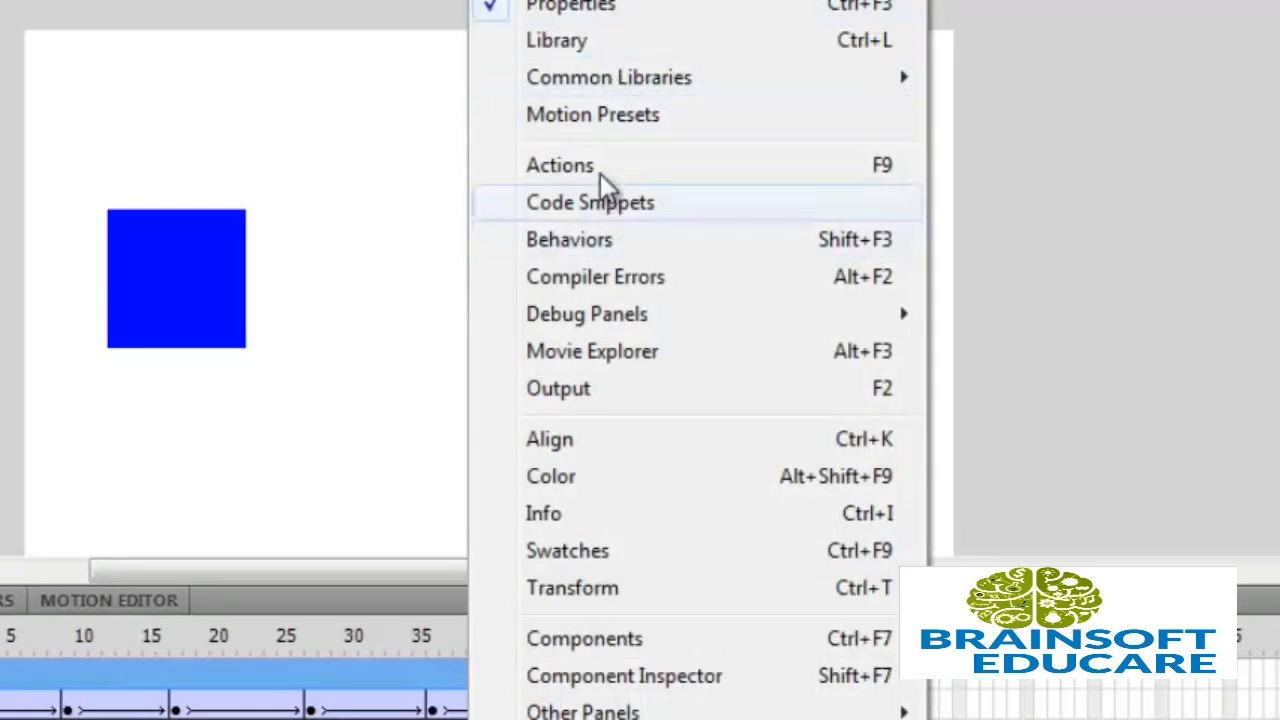
click(616, 241)
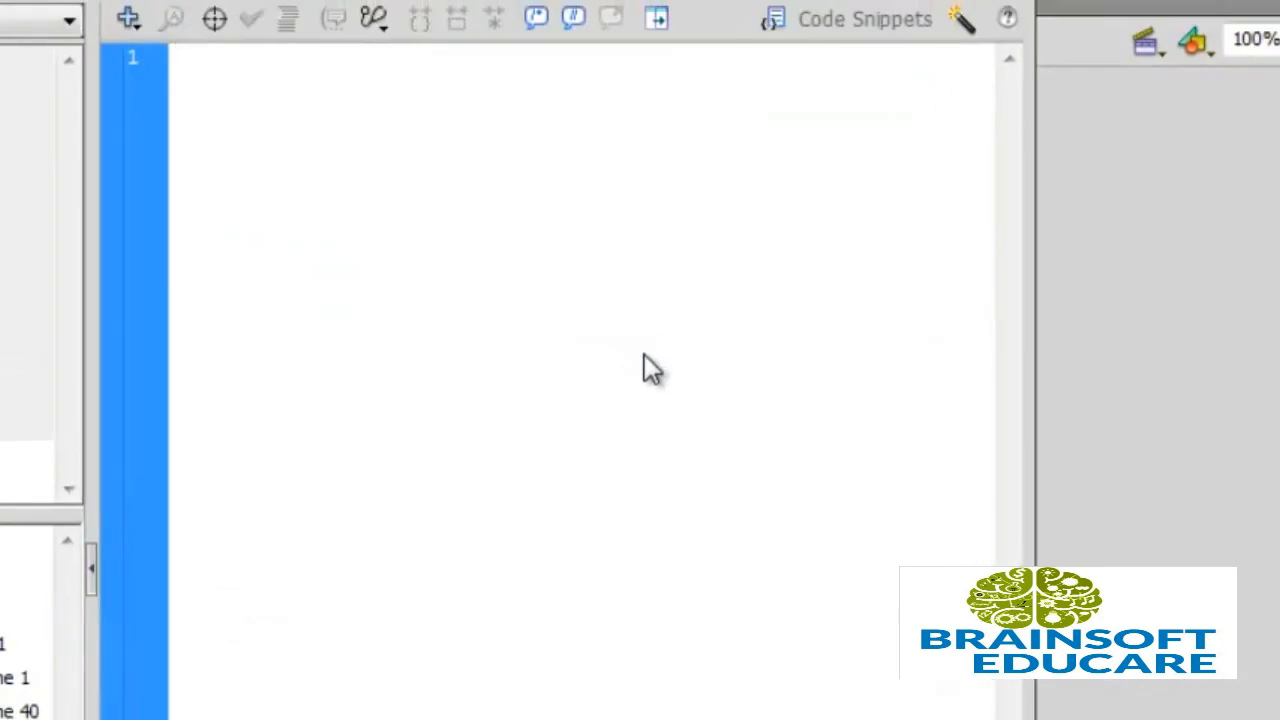
text(or ())
key(BackSpace)
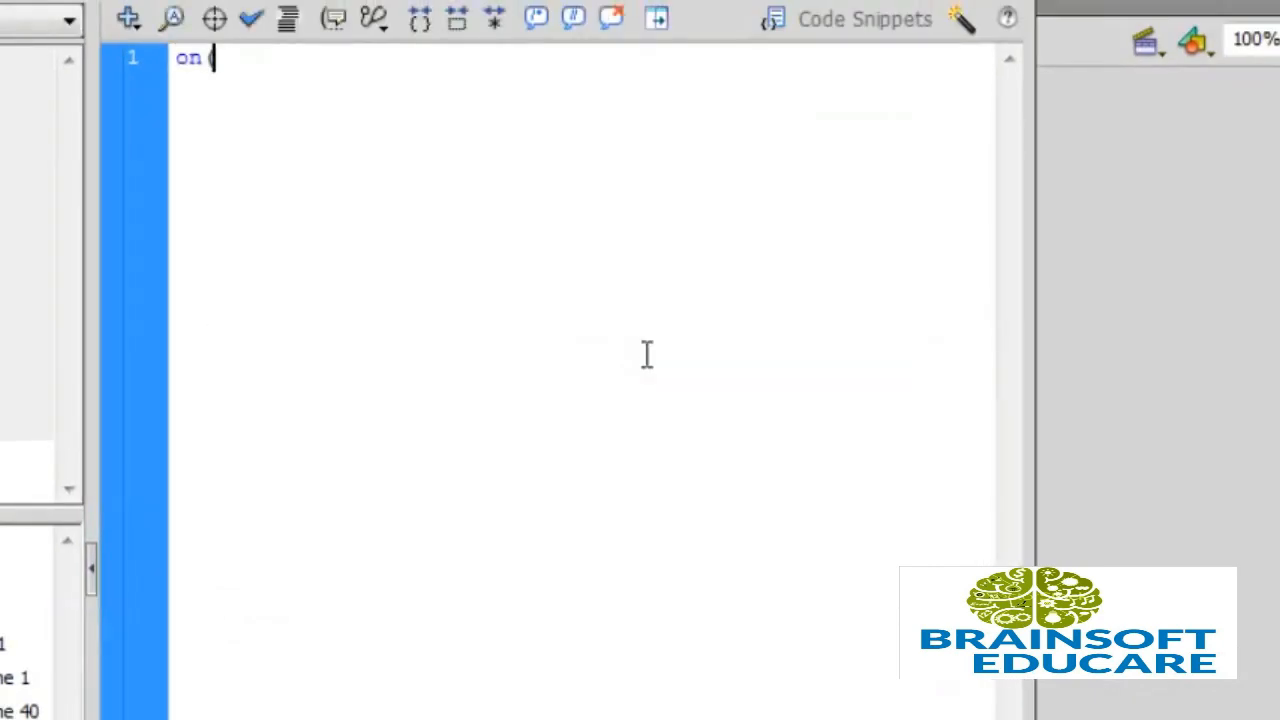
key(BackSpace)
text(()
key(Down)
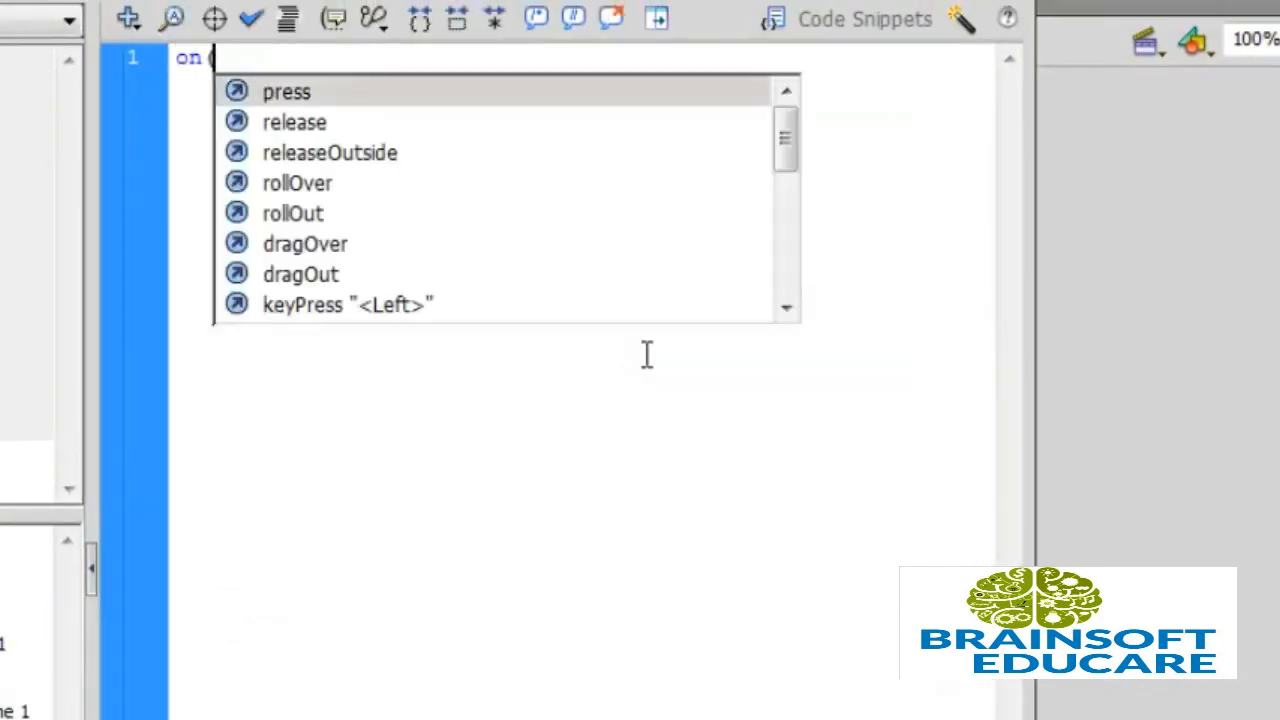
key(Return)
text())
key(Return)
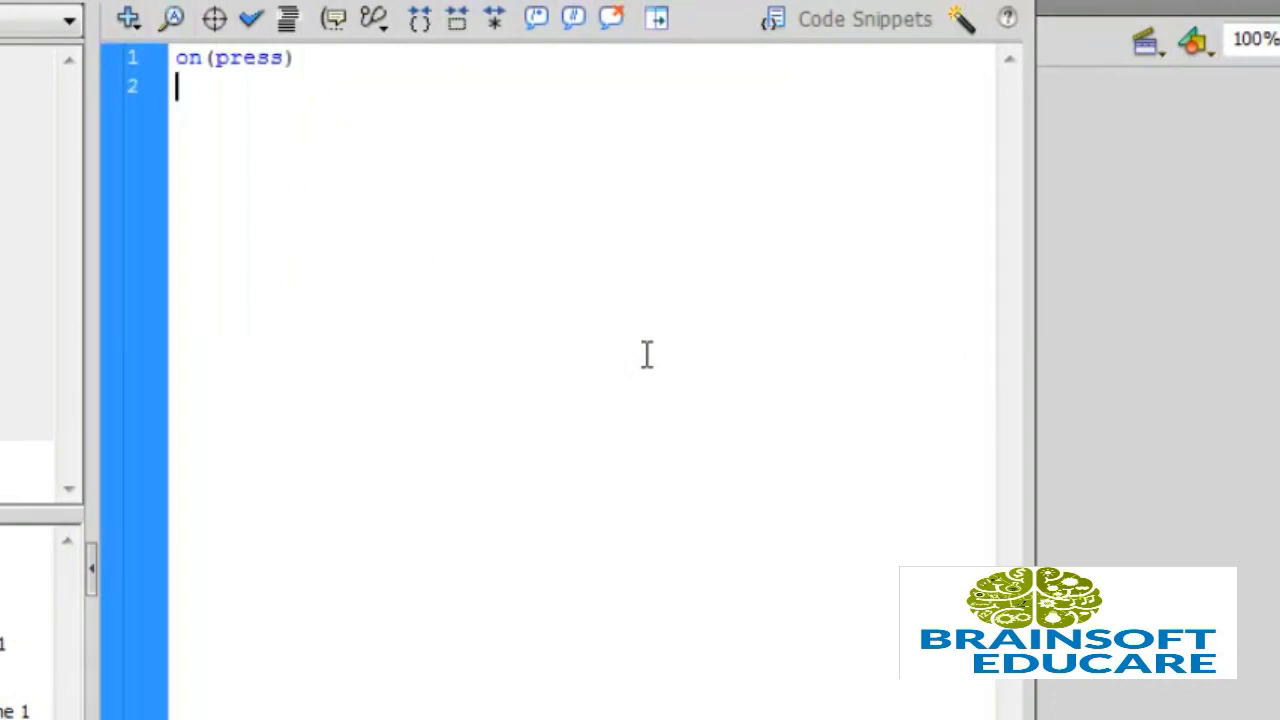
Complete the start button's on(press) handler with the body {gotoAndPlay(2);}.
text({})
key(Left)
text(gotoA)
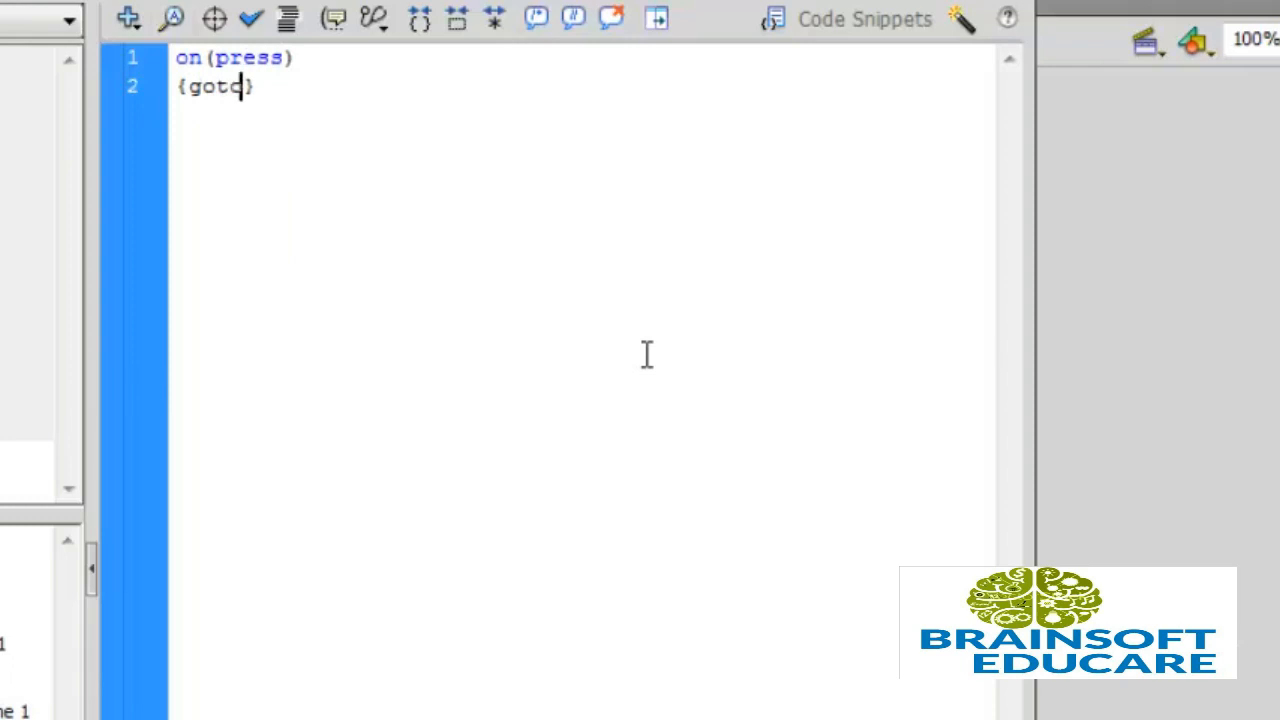
text(ndPla)
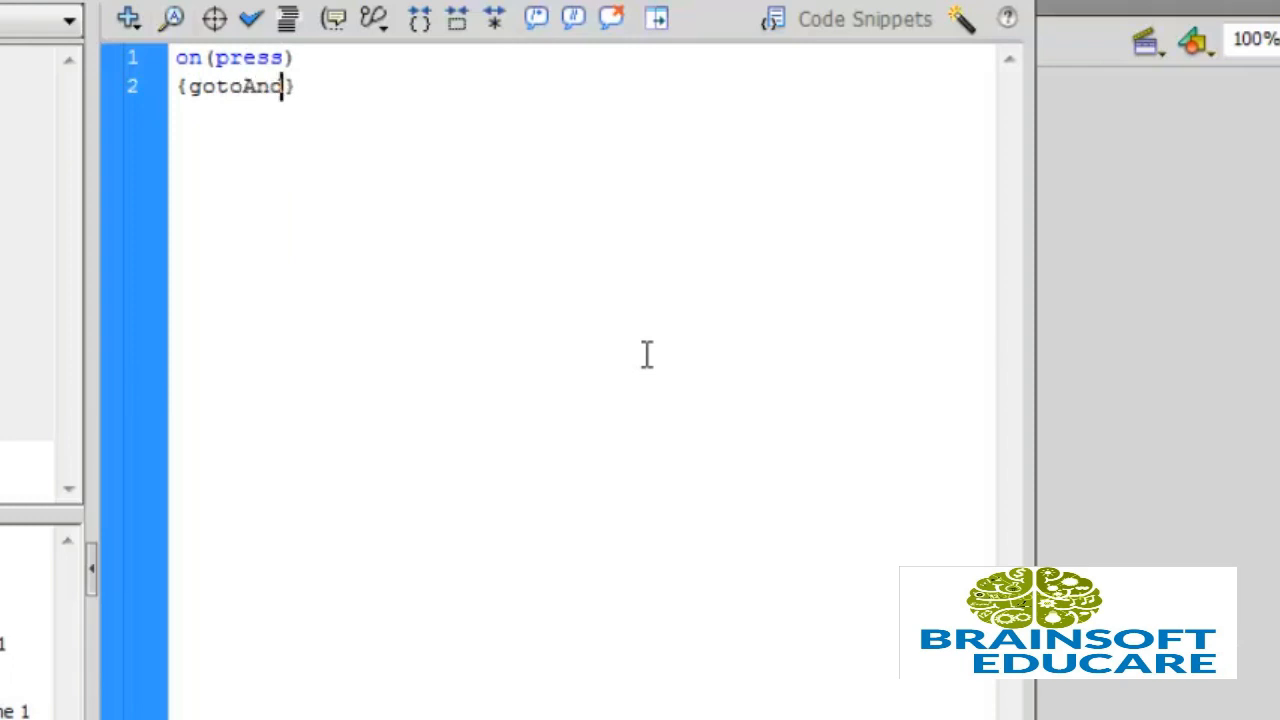
text(y())
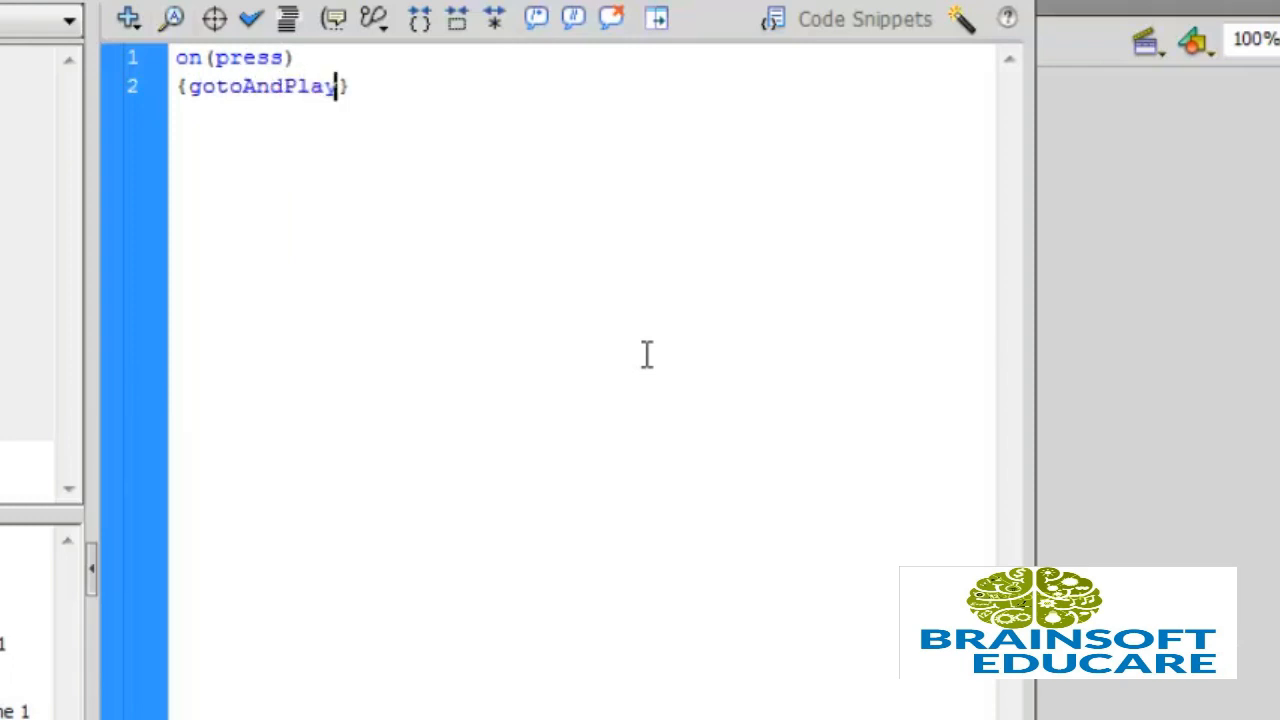
key(Left)
text(2)
key(Right)
text(;)
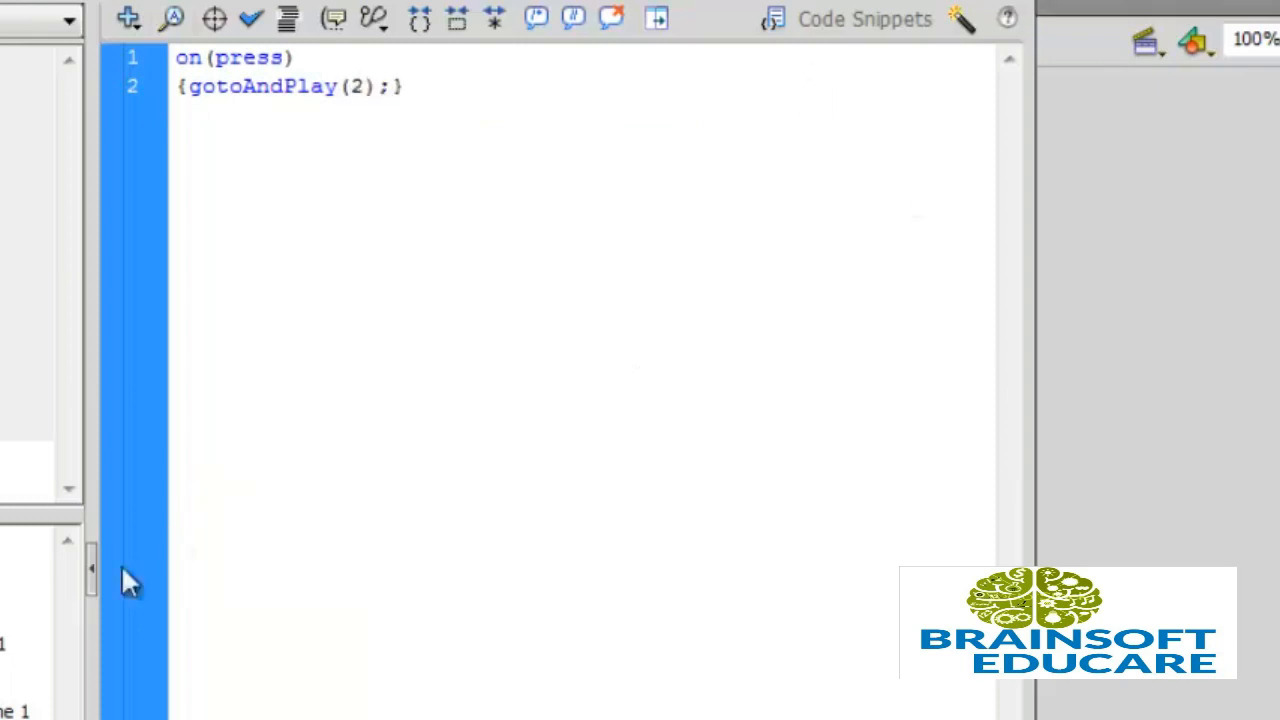
Review the on(press) scripts attached to the neighbouring script entries, then close the script editor to return to the stage.
click(8, 644)
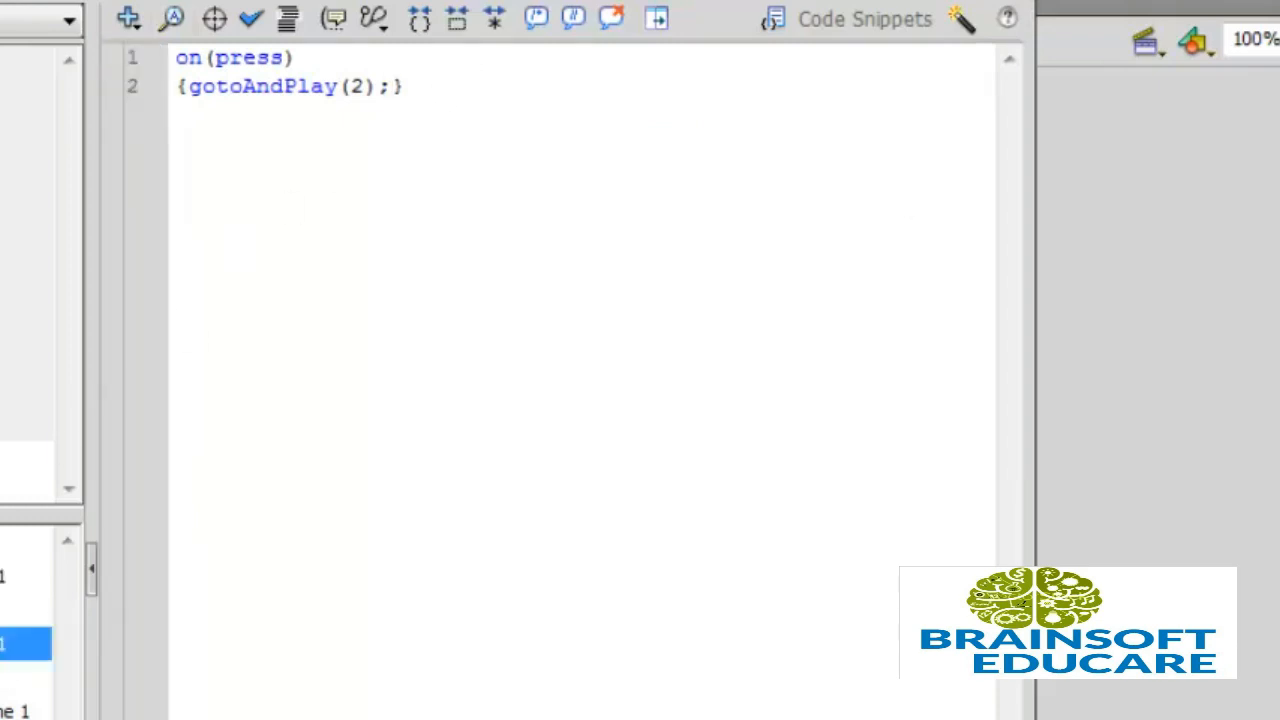
click(20, 576)
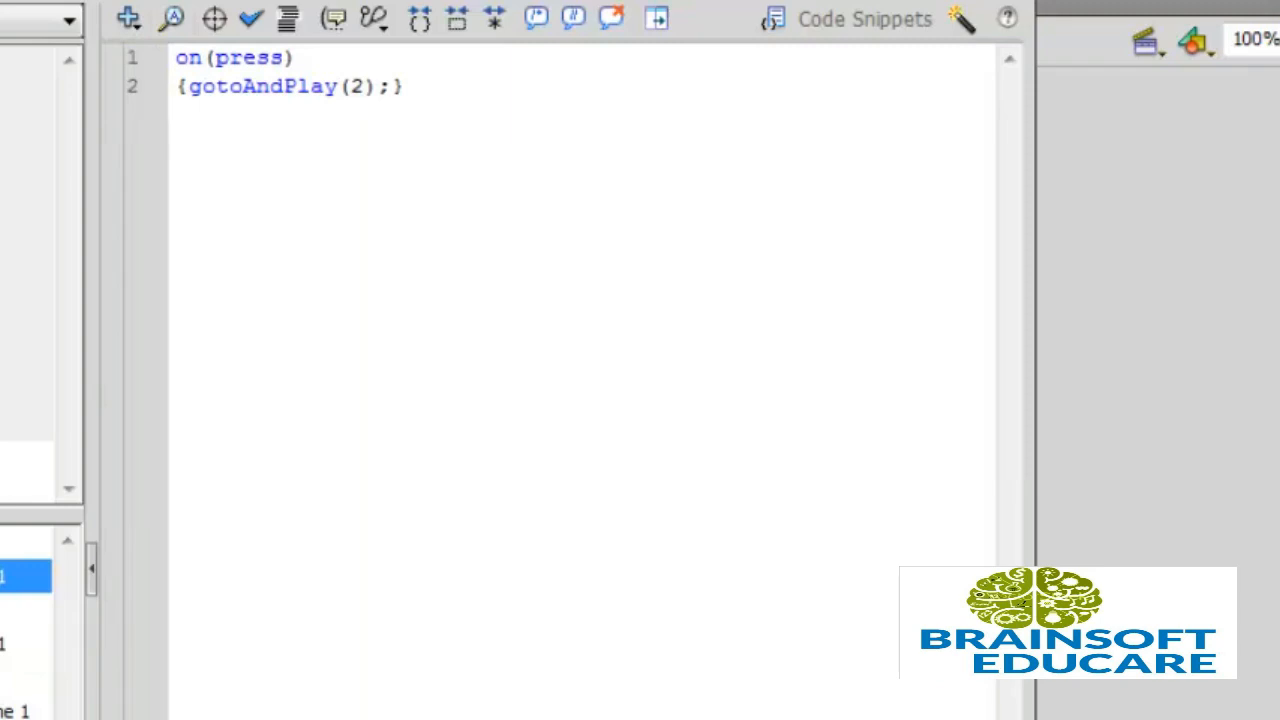
click(20, 644)
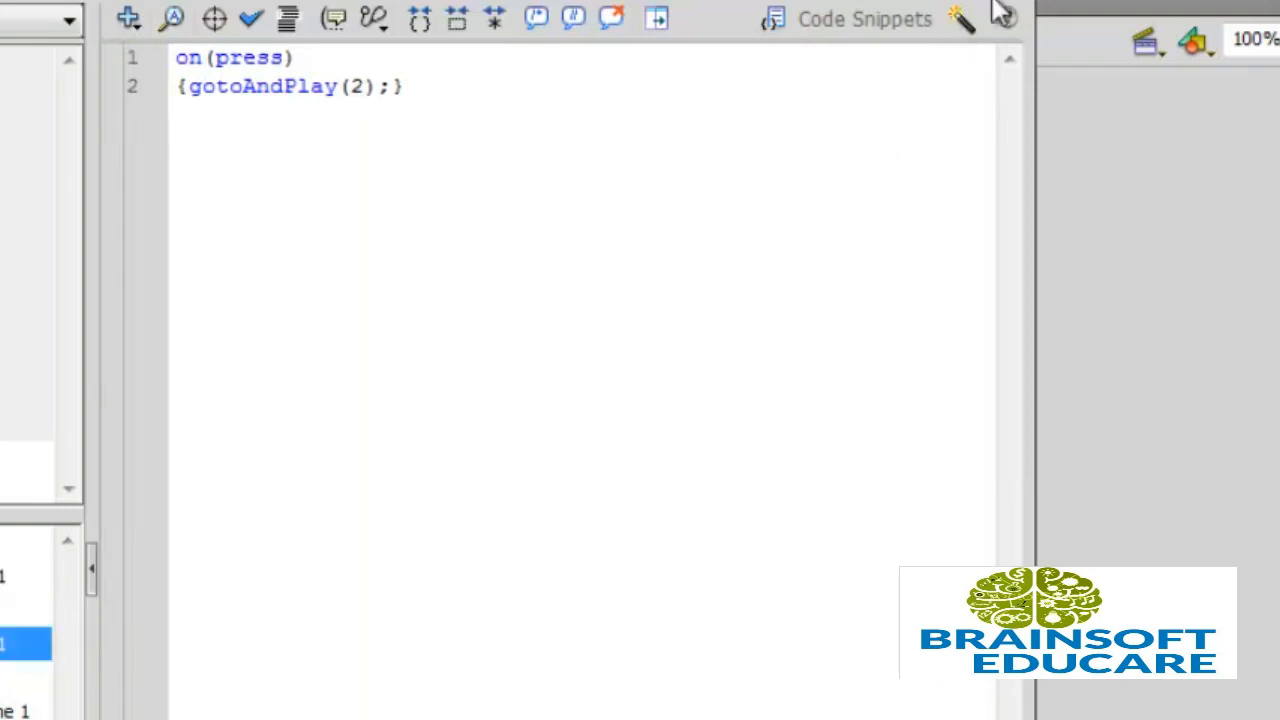
key(F9)
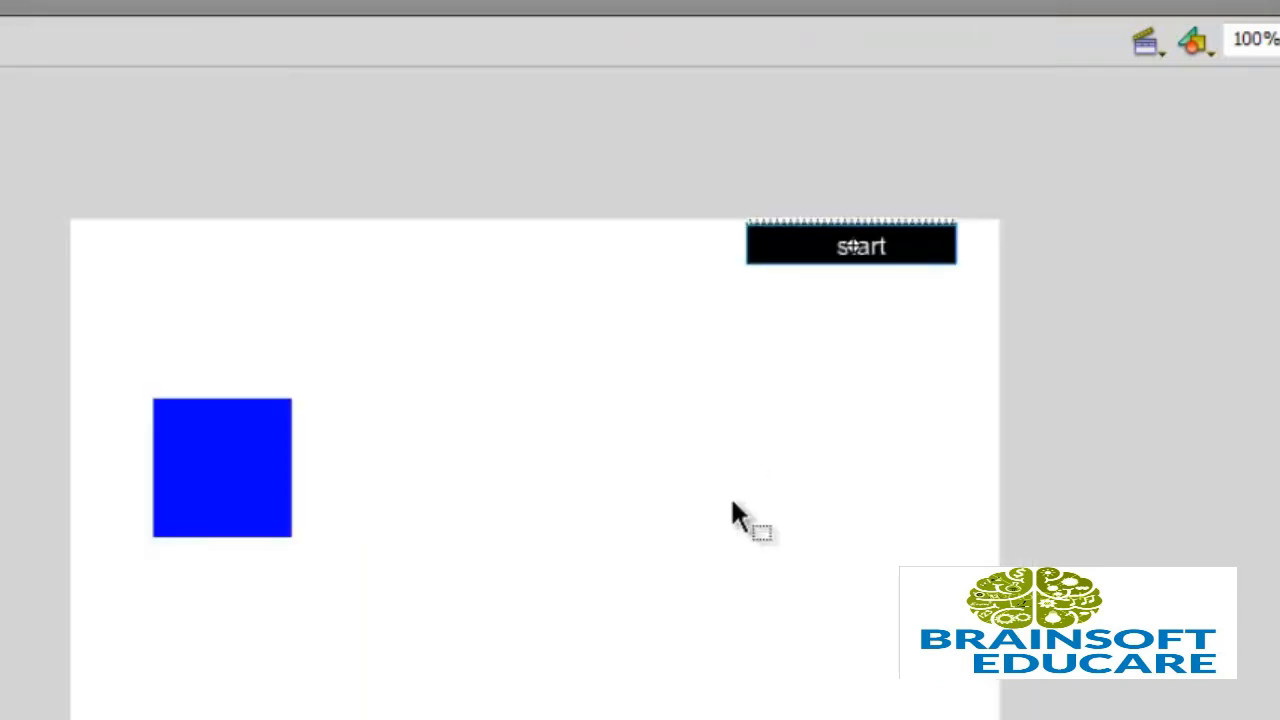
Test the movie again, play the square's animation with the start button, and close the preview.
key(ctrl+Return)
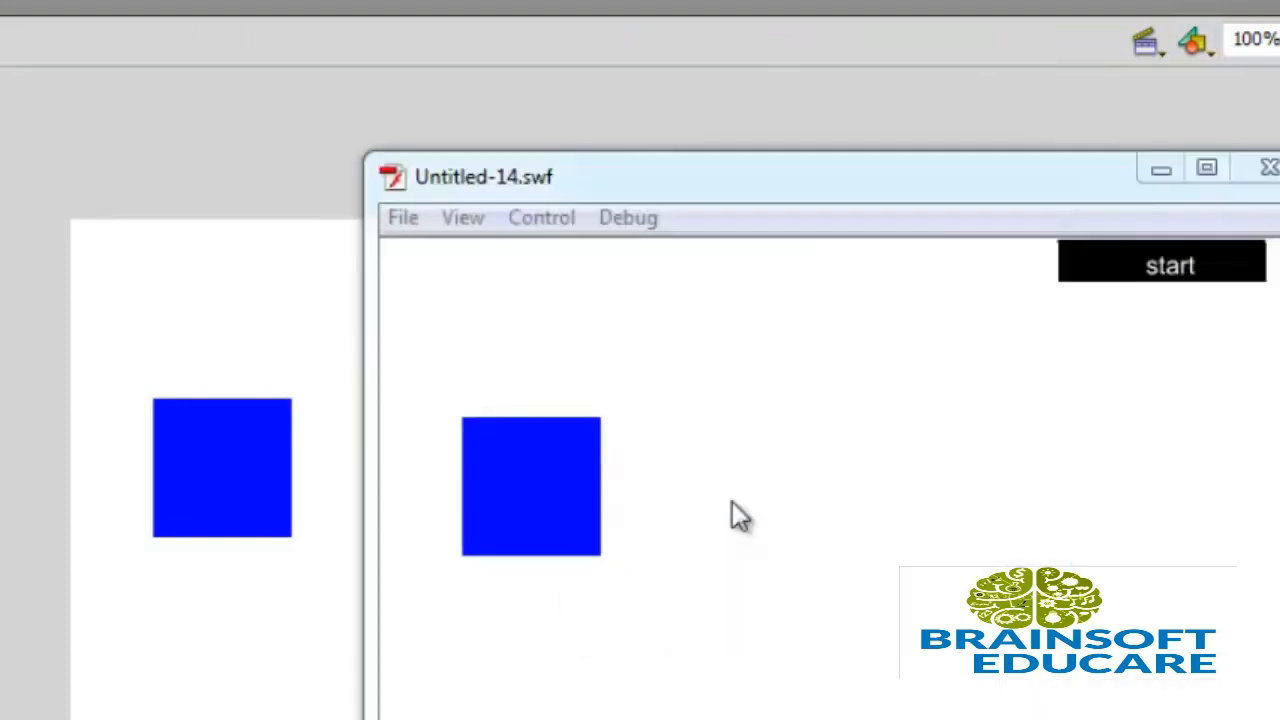
click(1135, 270)
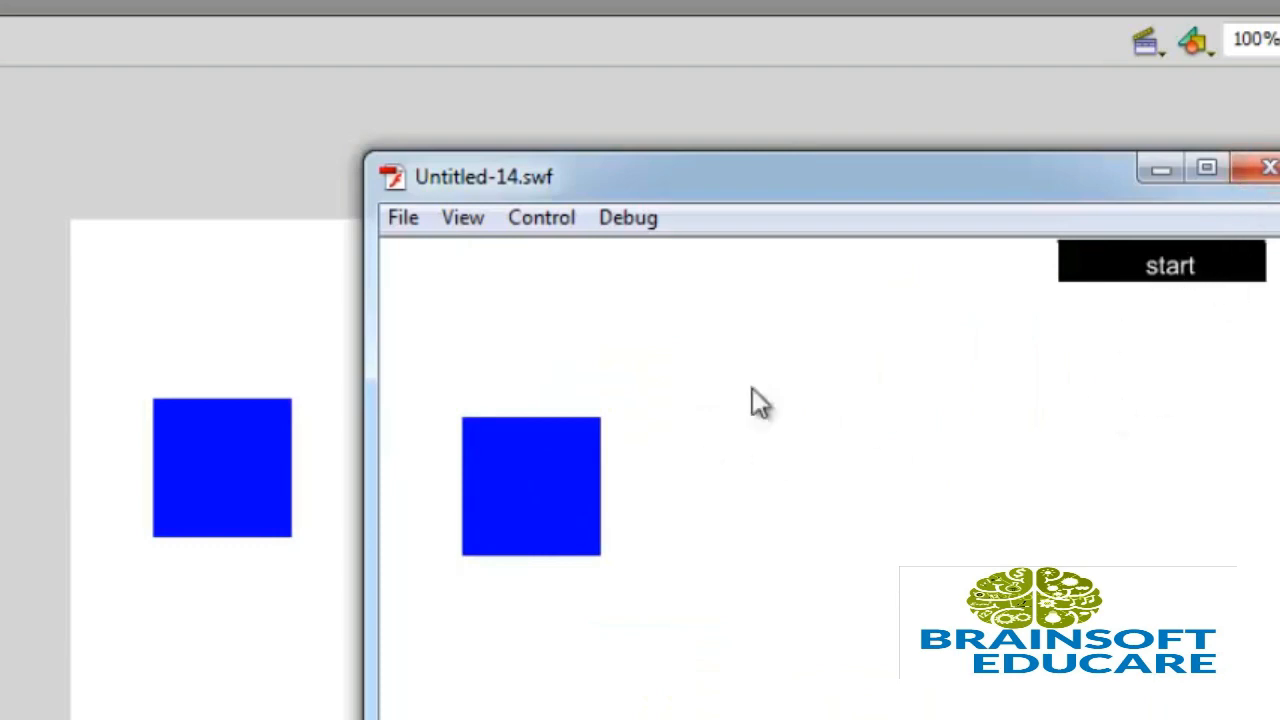
click(1266, 172)
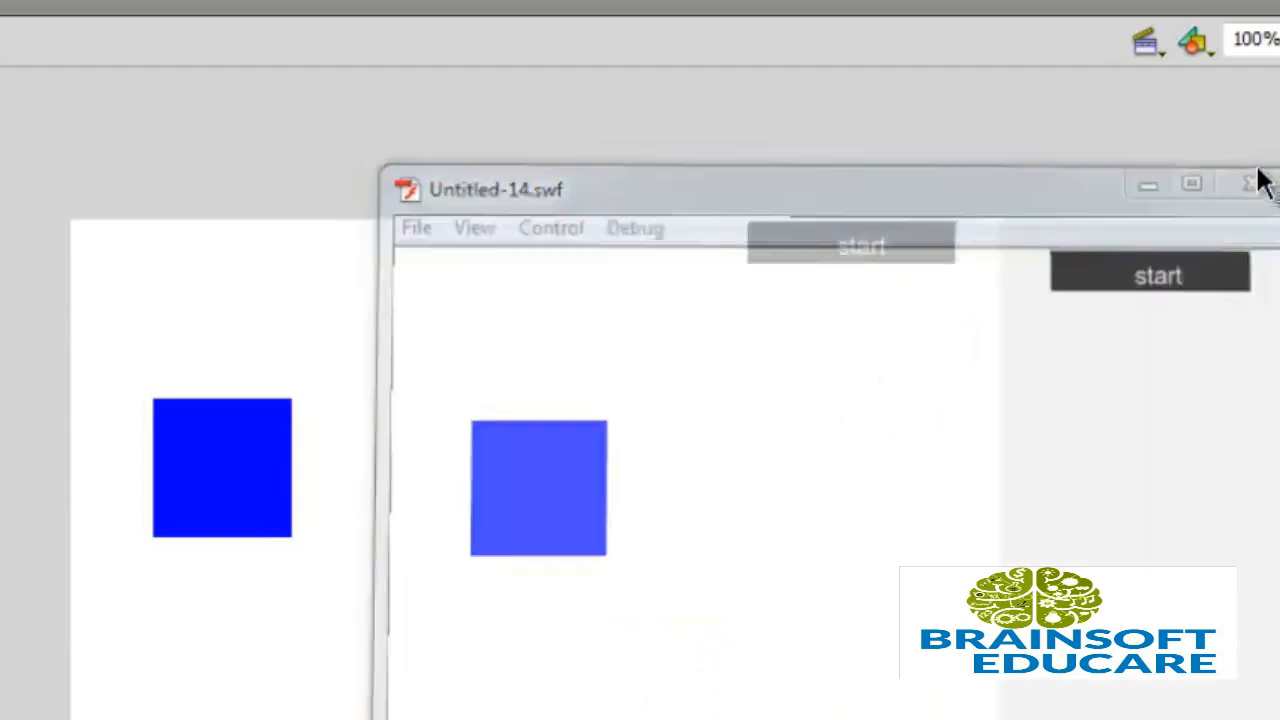